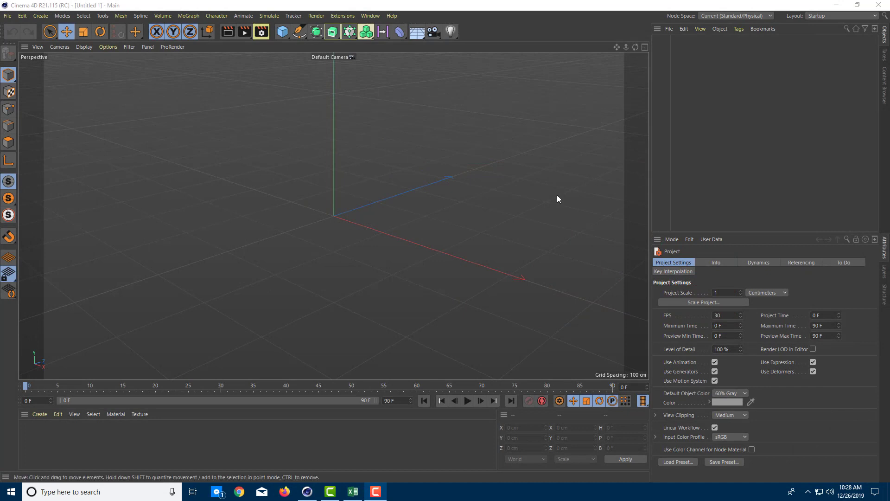
Step: Detach the spline tool palette as a floating window over the viewport and switch to a full-size Front view
click(301, 37)
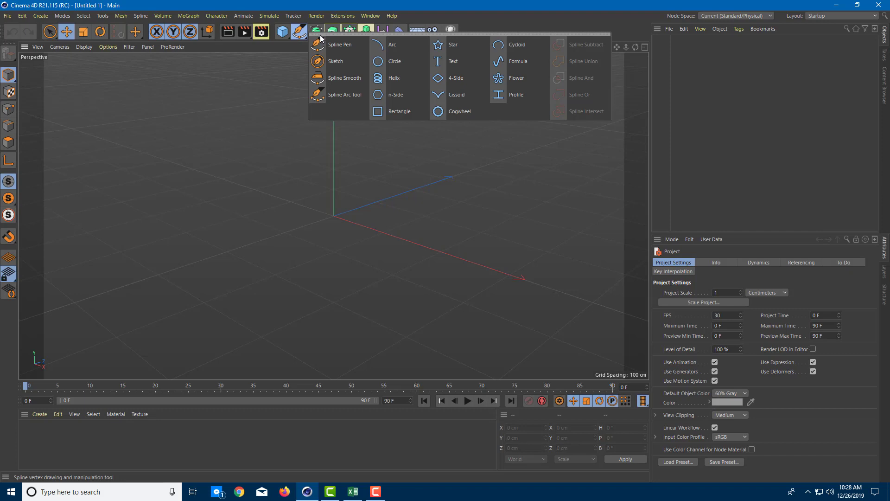
mouse_move(321, 36)
mouse_down()
mouse_move(352, 26)
mouse_move(131, 65)
mouse_move(35, 67)
mouse_move(76, 69)
mouse_up()
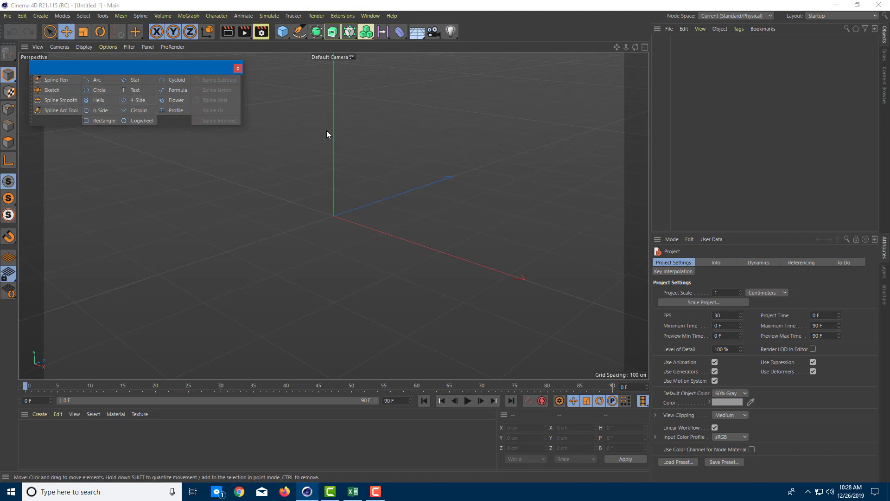
alt+drag(394, 176, 400, 172)
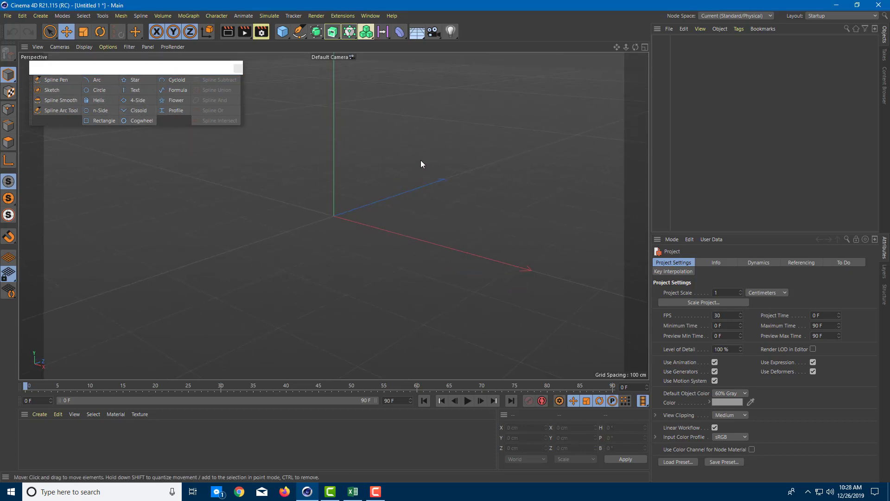
middle_click(438, 157)
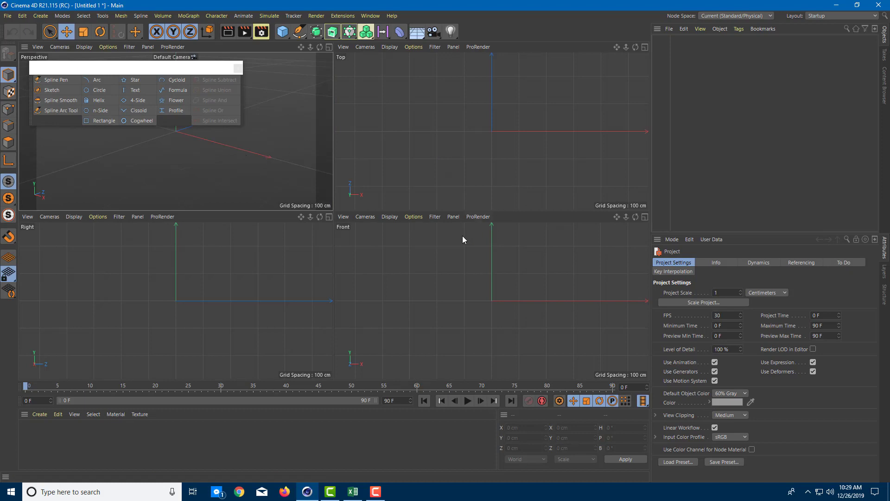
middle_click(427, 256)
scroll(402, 246, down, 5)
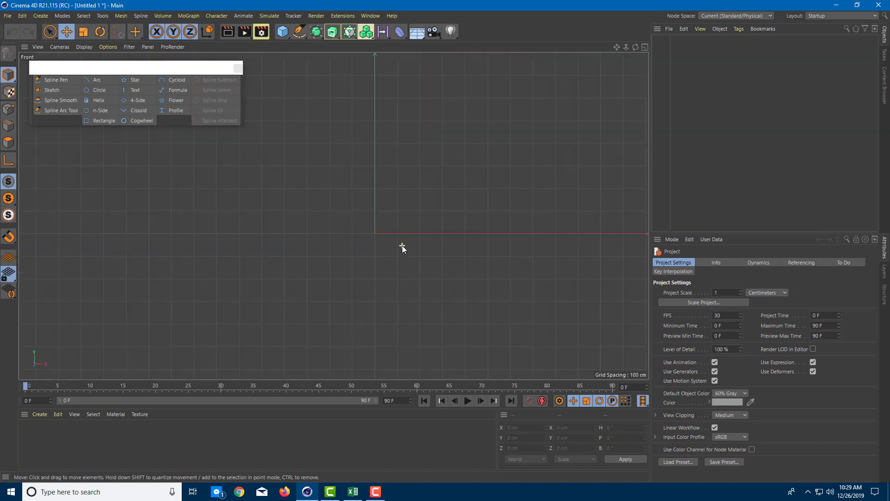
alt+middle_drag(455, 225, 404, 234)
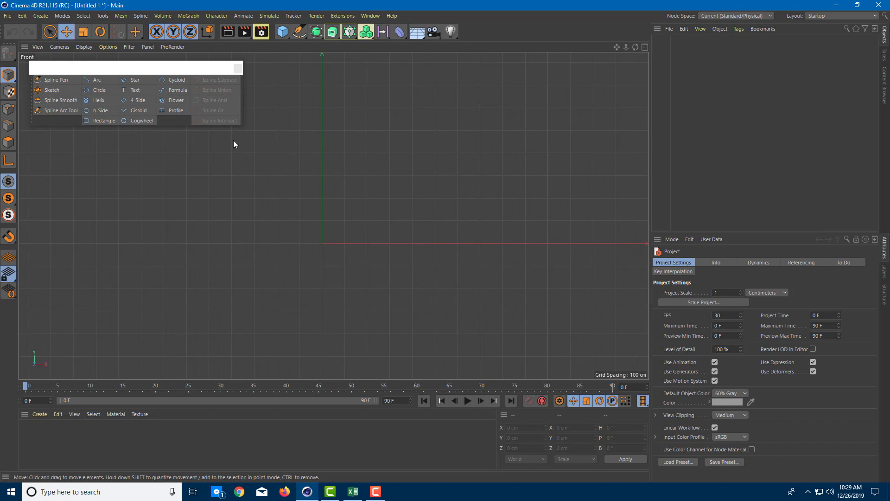
Step: Examine the empty Front view around the origin by rotating, panning and zooming it
middle_click(427, 143)
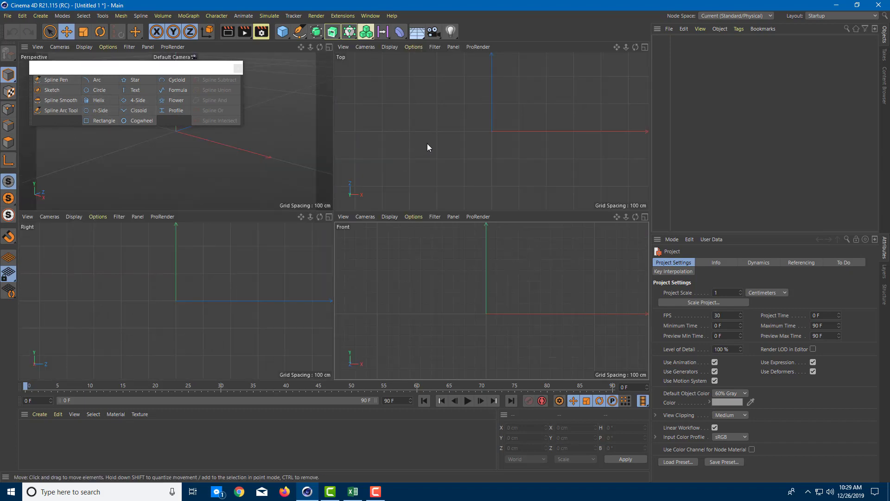
middle_click(466, 282)
alt+drag(388, 214, 323, 278)
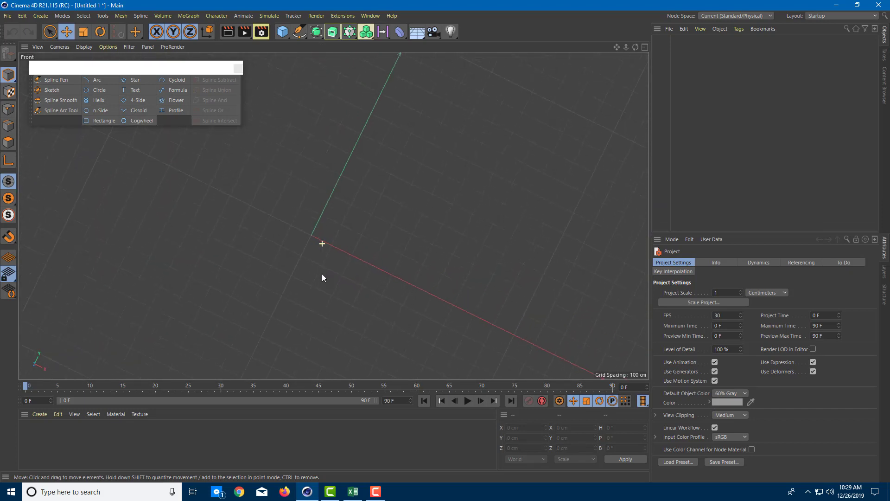
alt+drag(431, 192, 421, 209)
scroll(380, 169, up, 2)
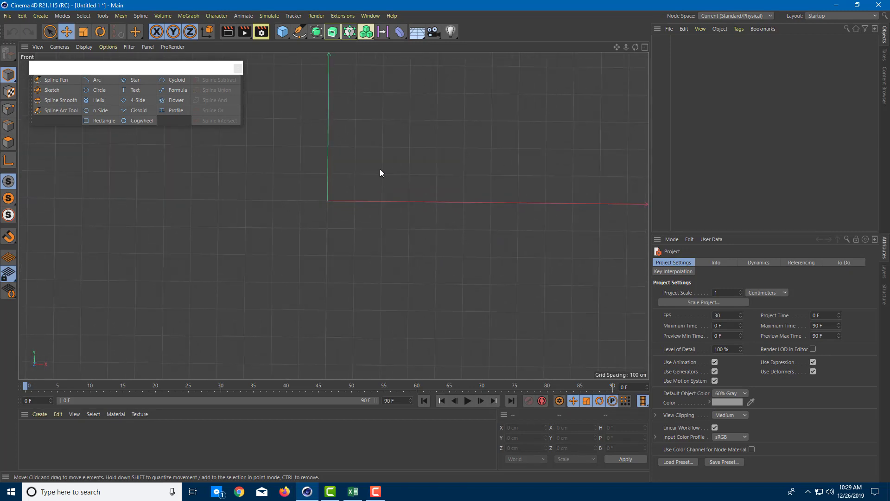
alt+middle_drag(380, 160, 391, 199)
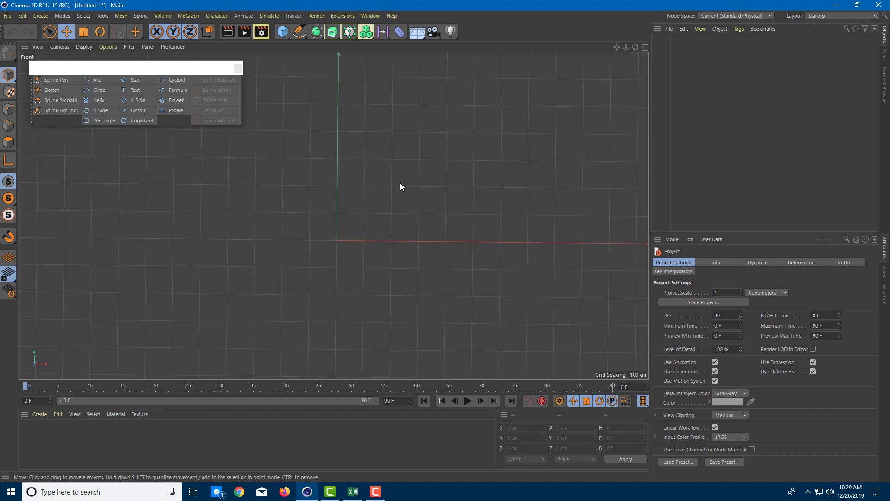
scroll(402, 232, up, 4)
scroll(402, 229, down, 7)
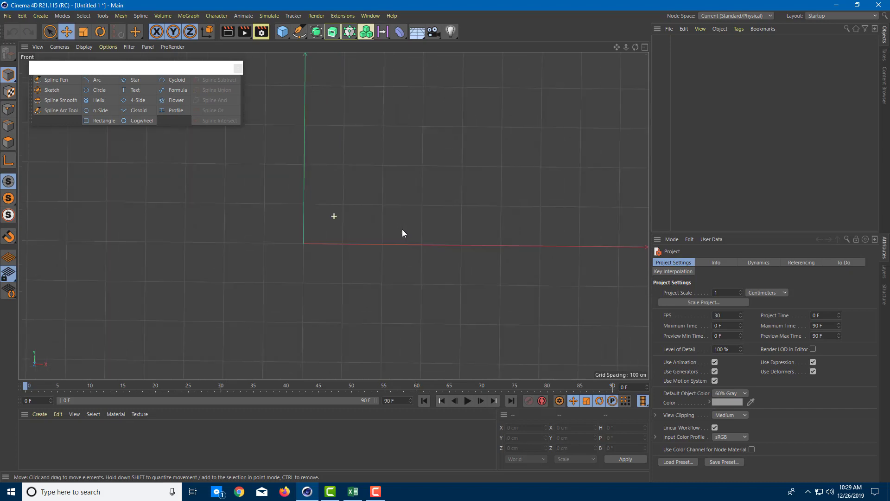
scroll(402, 229, up, 5)
scroll(371, 229, down, 4)
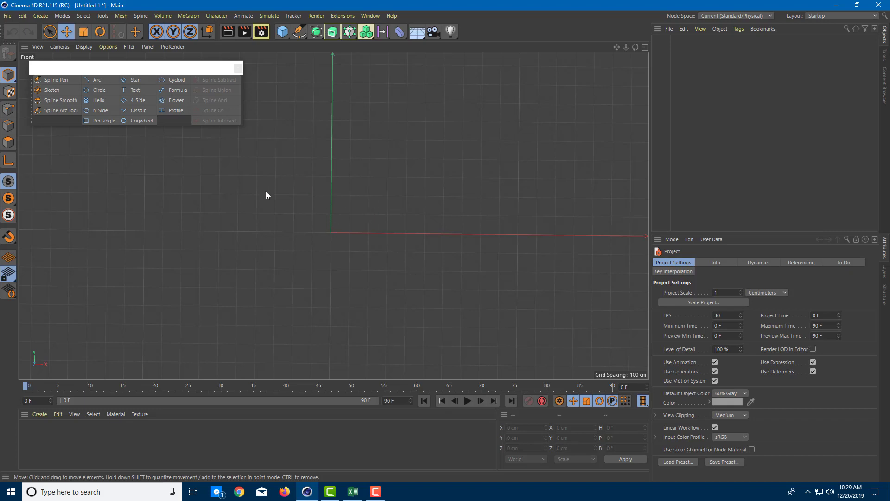
Step: Draw two straight Spline Pen segments forming a peak, from left of the origin up to the Y axis and down to the X axis
click(59, 81)
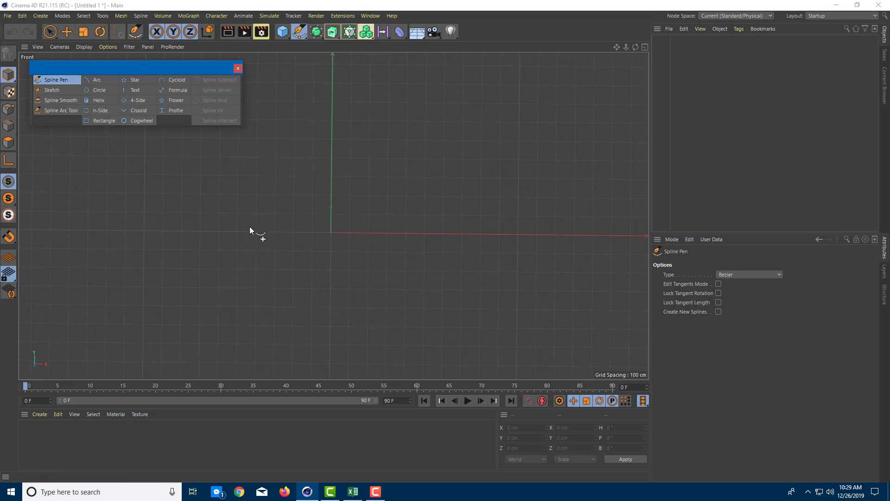
click(233, 229)
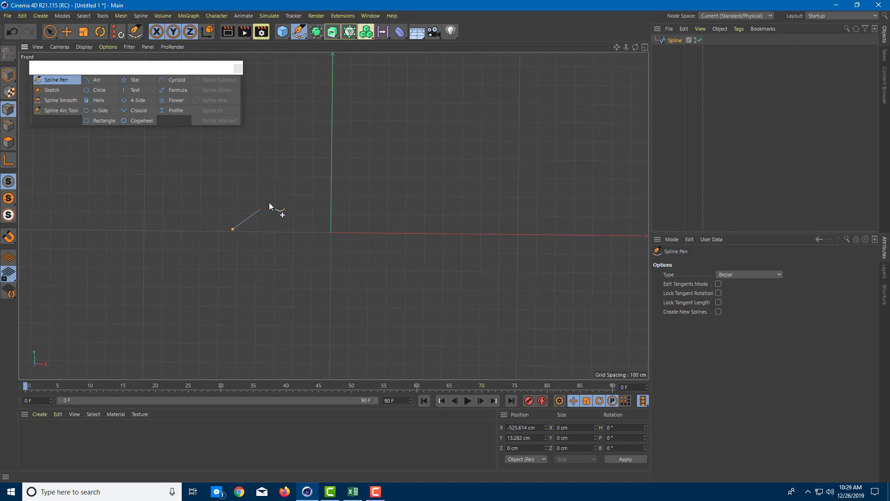
click(332, 134)
click(427, 232)
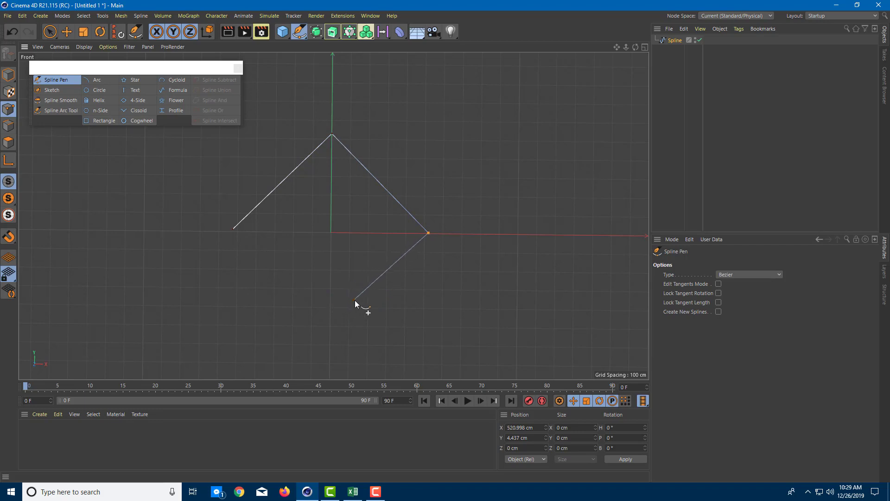
Step: Continue the spline with winding curved segments below the peak and close it at its starting point
drag(356, 299, 382, 325)
drag(382, 325, 357, 302)
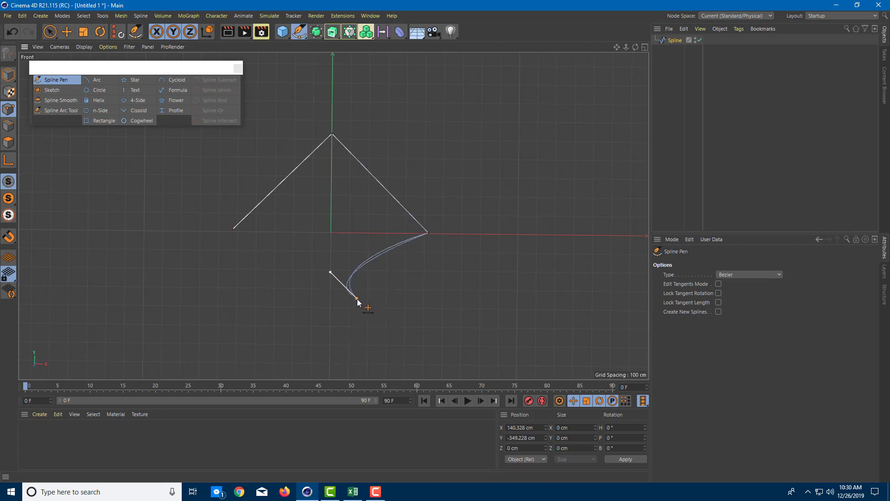
drag(317, 322, 351, 336)
drag(210, 321, 210, 281)
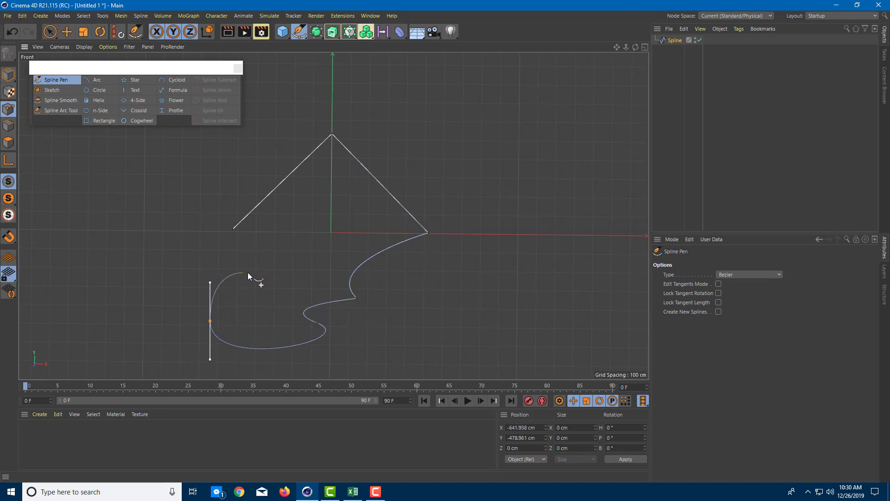
drag(274, 245, 298, 241)
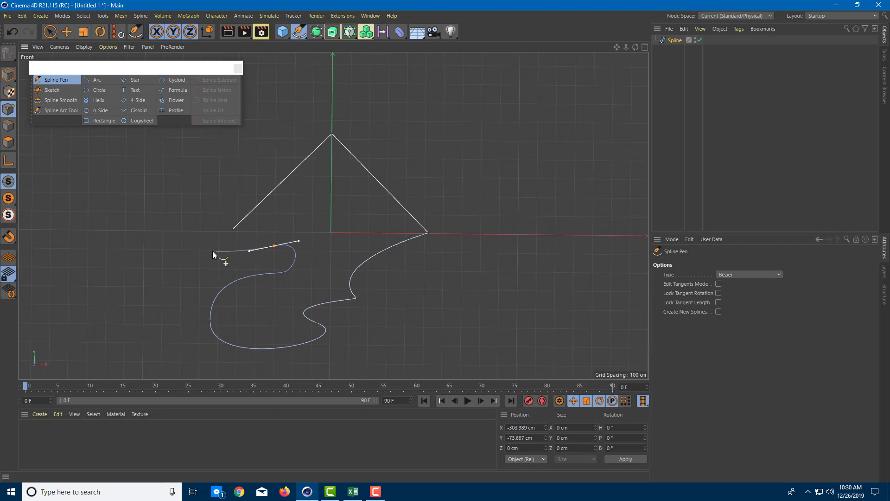
click(197, 271)
click(232, 230)
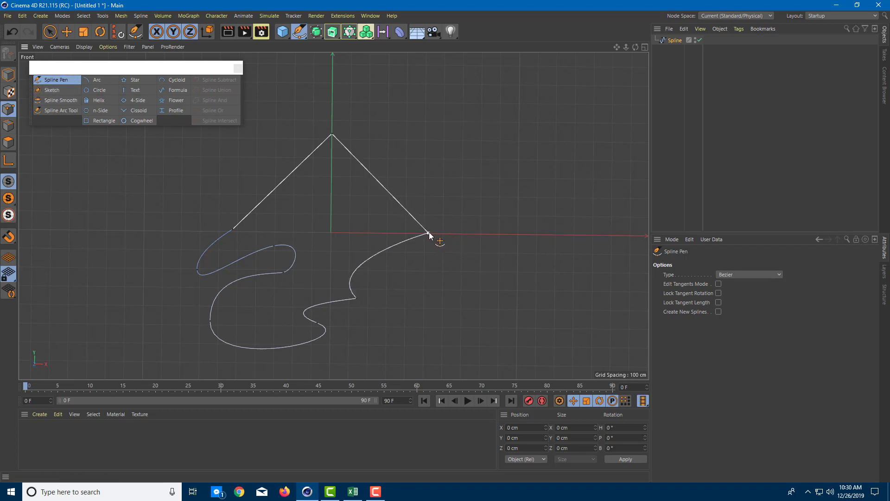
Step: Move the spline's right corner point upward and its peak point up and to the left of the Y axis
drag(429, 233, 430, 202)
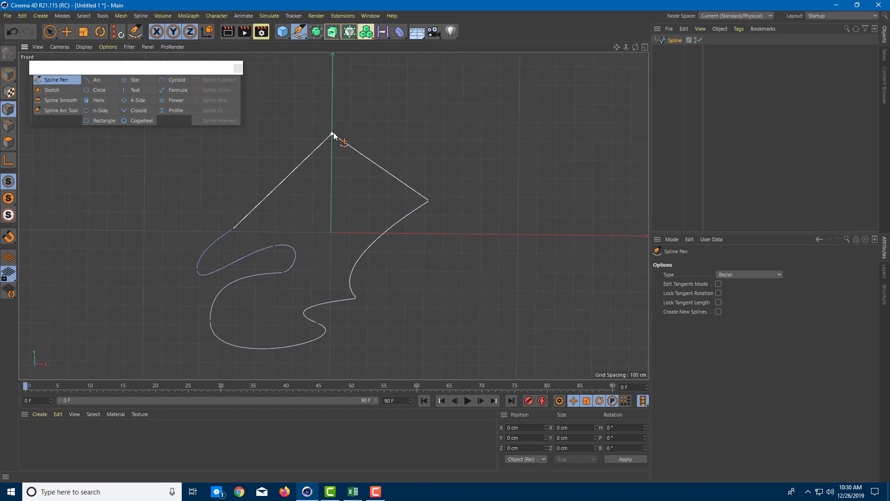
drag(333, 134, 306, 112)
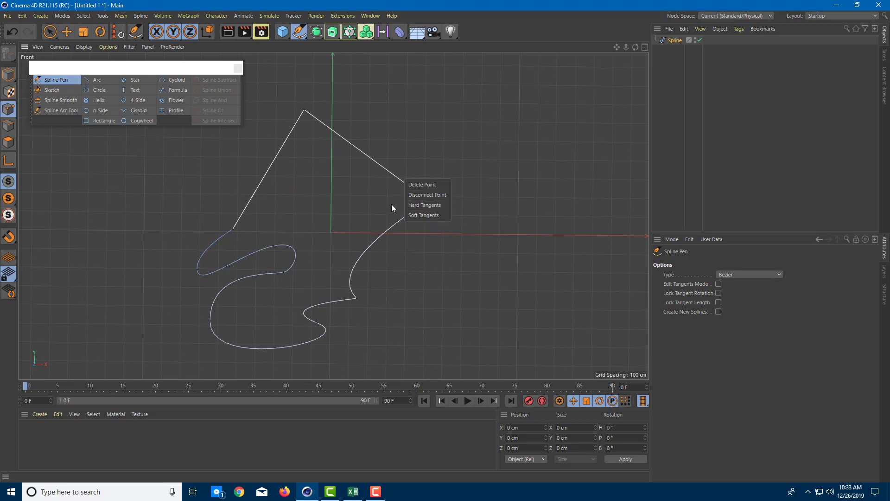
Step: Try deleting the spline's right corner point, and undo the deletion
click(436, 186)
key(ctrl+z)
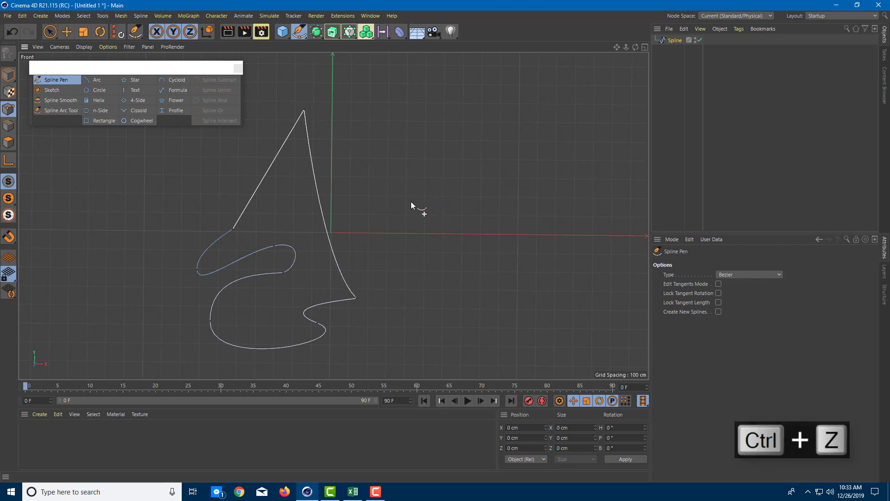
Step: Apply Soft Tangents to the spline's right corner point and tilt its upper tangent handle outward to reshape the curve
right_click(429, 202)
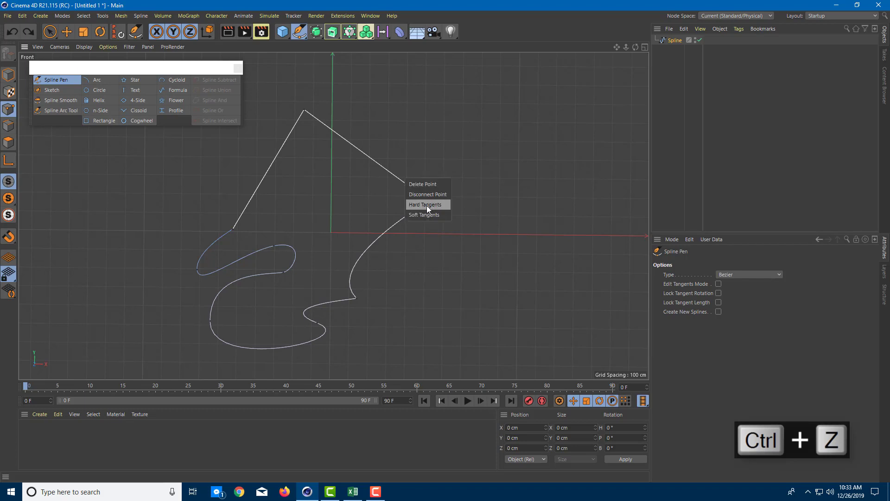
click(427, 215)
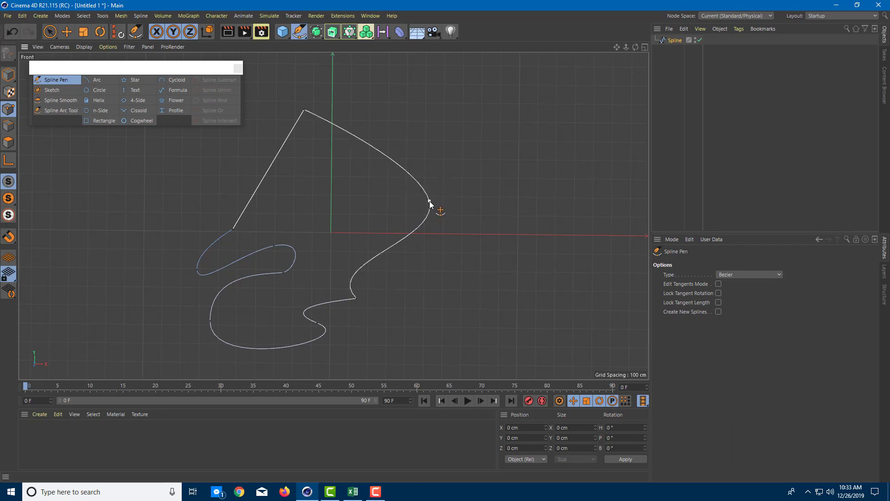
click(429, 203)
drag(423, 165, 447, 153)
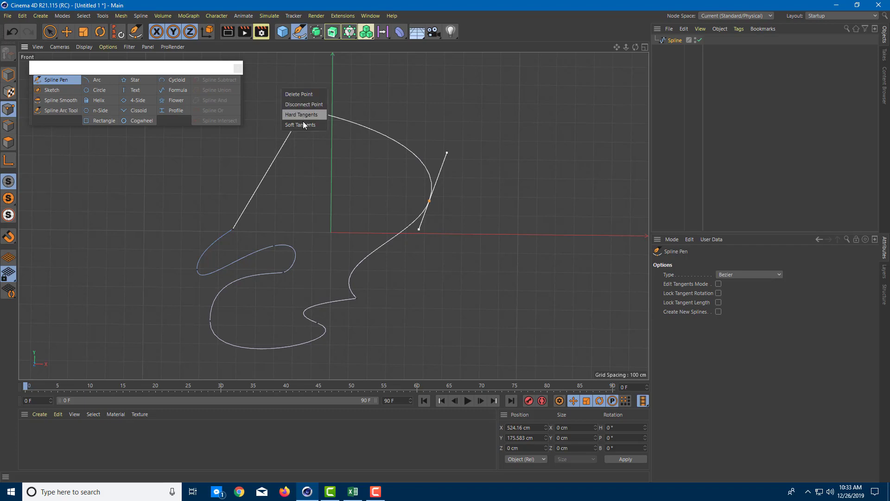
Step: Apply Soft Tangents to the spline's peak point and pull its right tangent handle upward for a rounder top
click(302, 125)
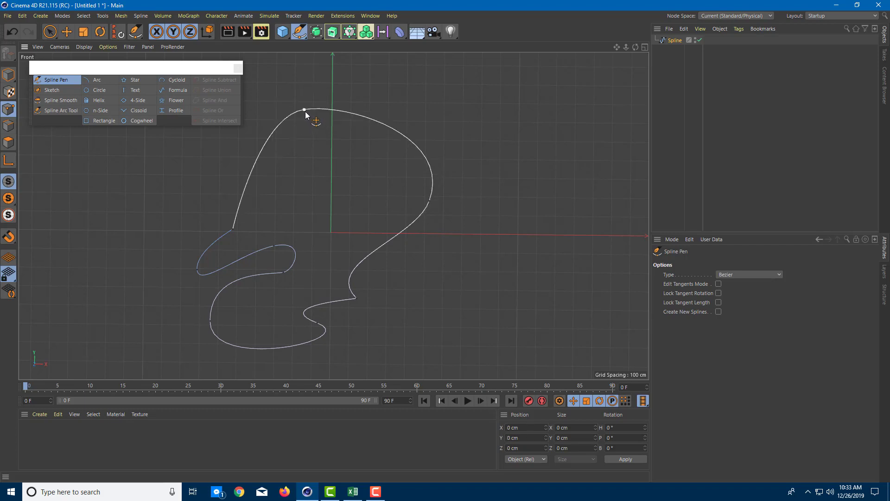
click(304, 110)
drag(344, 98, 369, 78)
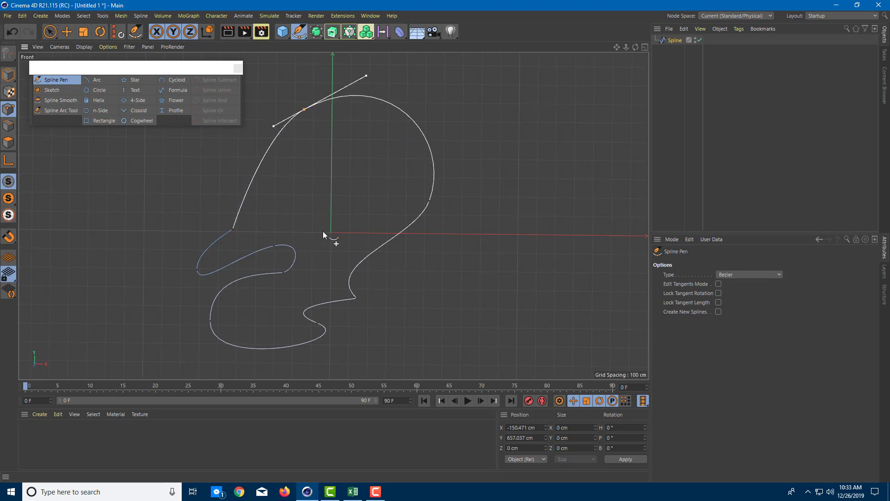
Step: Sketch a large freehand loop to the right of the spline and a smaller irregular loop above it
click(49, 90)
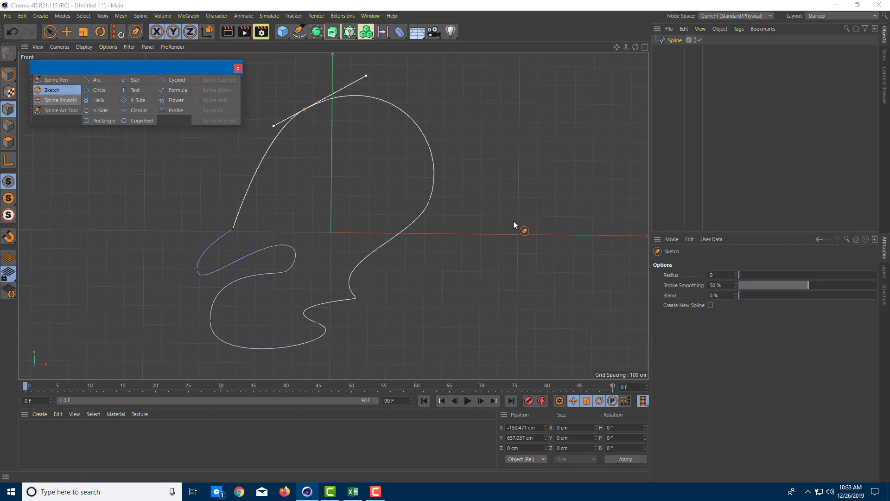
drag(495, 175, 466, 253)
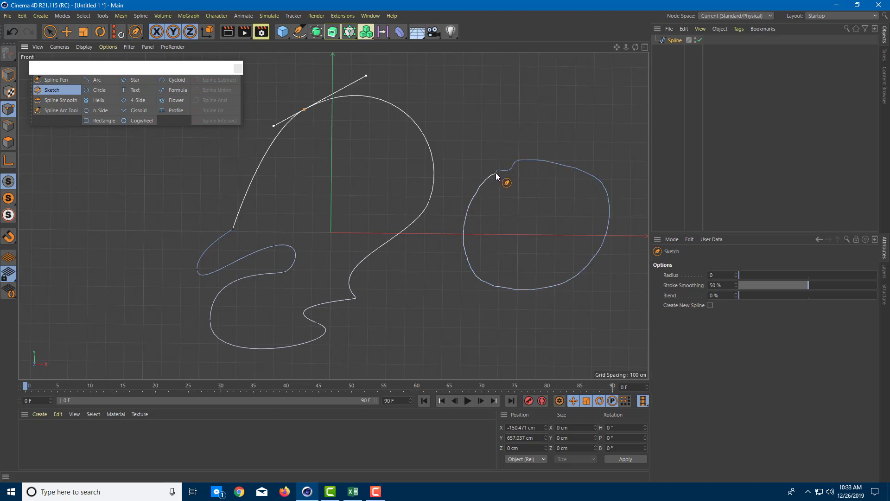
drag(496, 172, 496, 173)
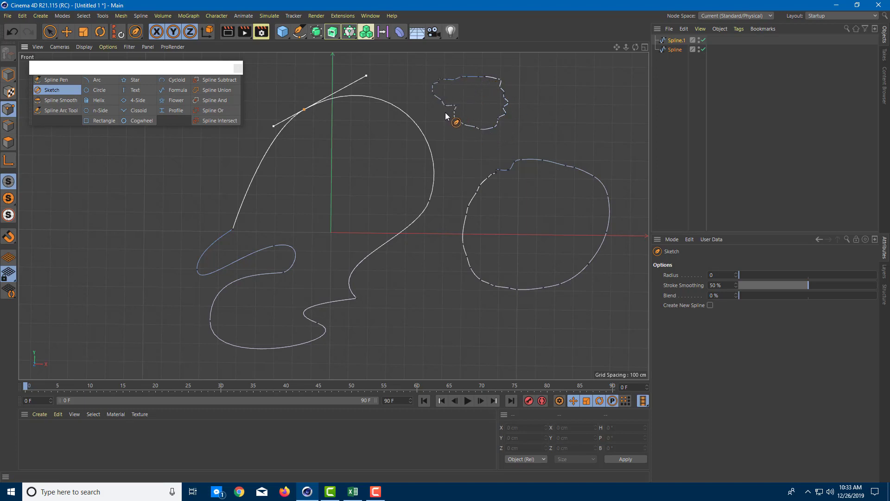
Step: Smooth the small irregular loop with Spline Smooth, and the large loop with Smooth set to 58%
click(69, 101)
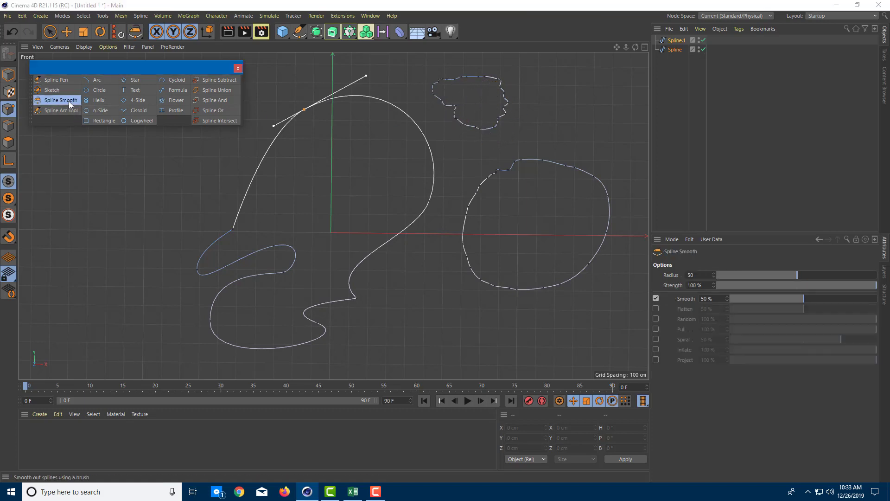
mouse_move(497, 117)
mouse_down()
mouse_move(449, 117)
mouse_move(450, 85)
mouse_move(484, 78)
mouse_up()
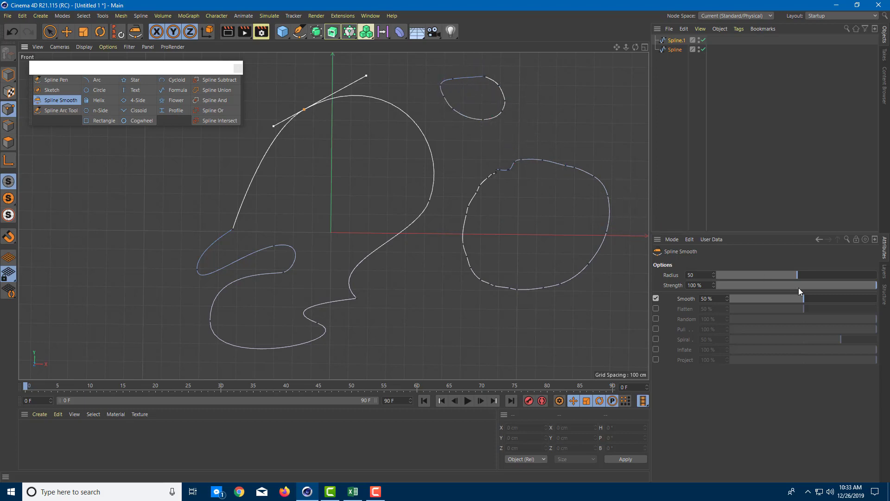
click(809, 298)
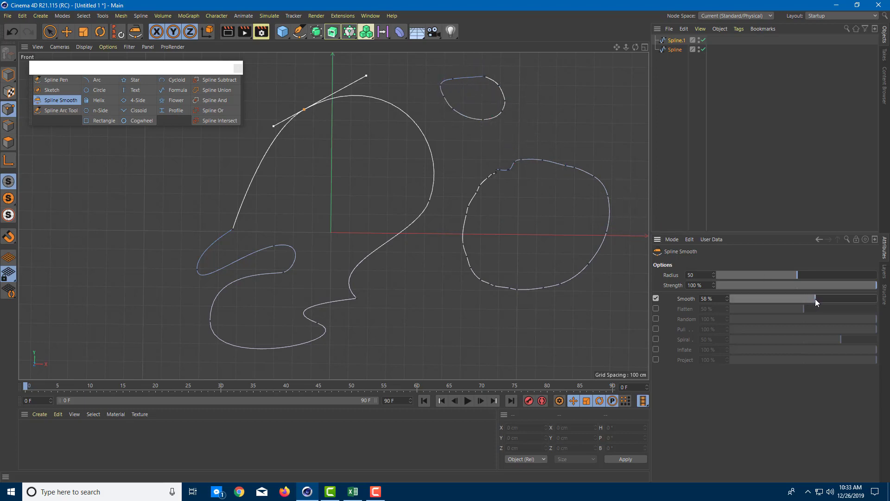
mouse_move(588, 198)
mouse_down()
mouse_move(595, 185)
mouse_move(602, 240)
mouse_move(509, 278)
mouse_move(509, 190)
mouse_move(558, 182)
mouse_up()
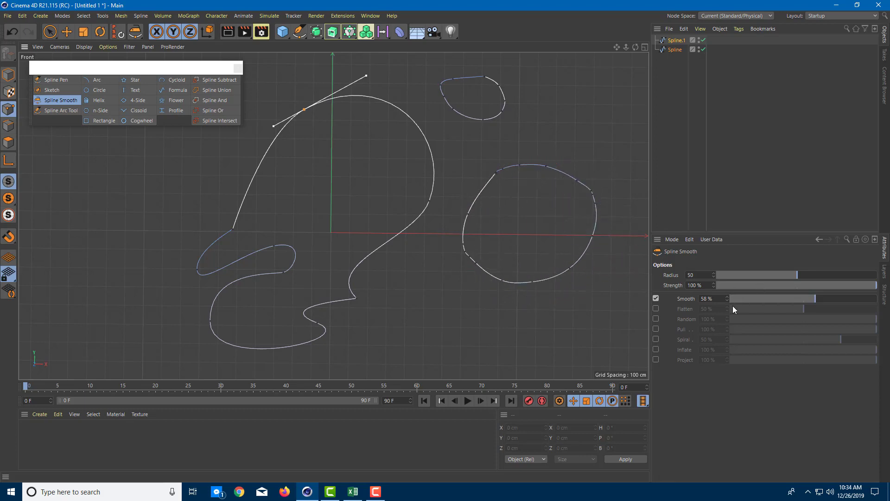
Step: Brush the large loop's right side with Spline Smooth, first with Smooth at 11% and again at 69%
drag(816, 299, 747, 299)
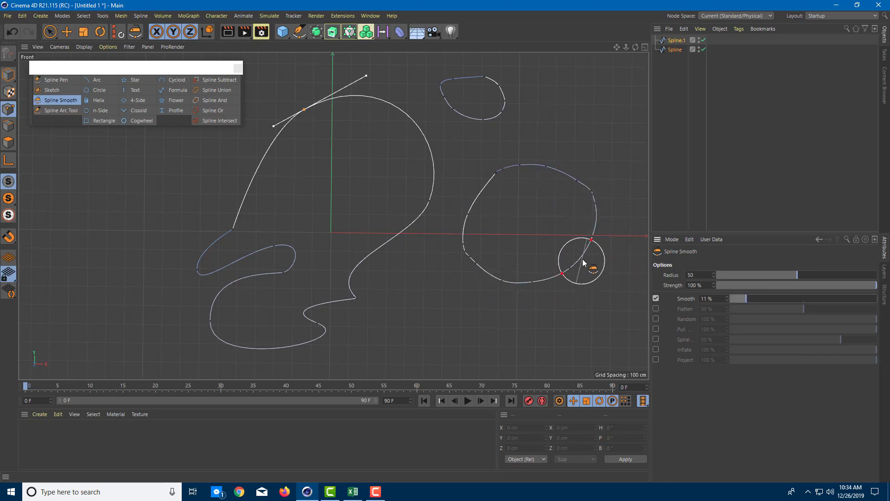
mouse_move(582, 259)
mouse_down()
mouse_move(547, 272)
mouse_move(481, 263)
mouse_move(474, 220)
mouse_move(503, 181)
mouse_move(580, 184)
mouse_move(594, 211)
mouse_up()
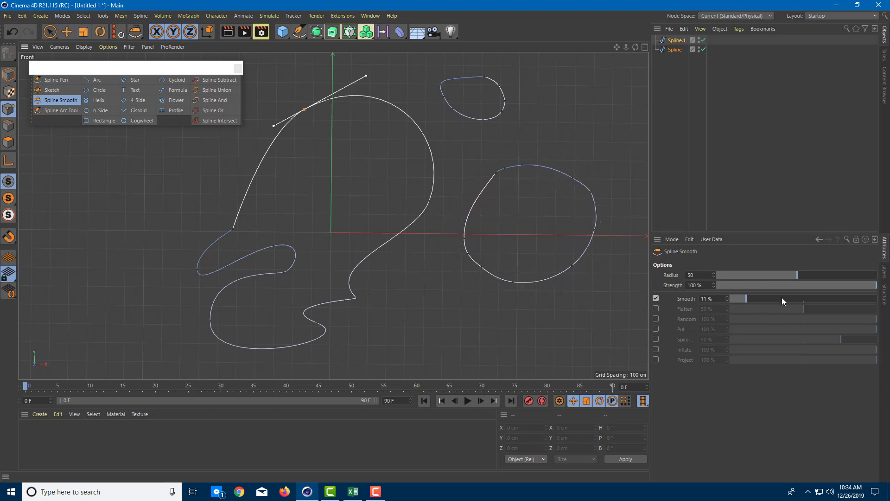
drag(783, 296, 831, 297)
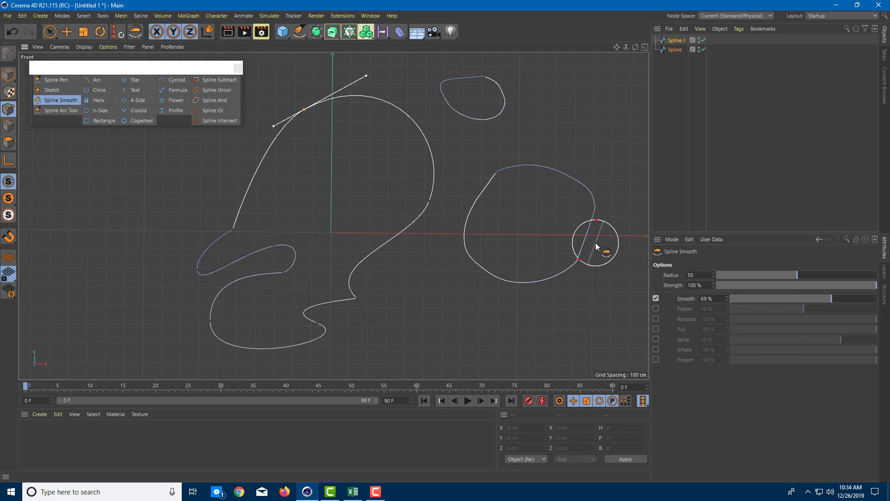
drag(608, 227, 586, 206)
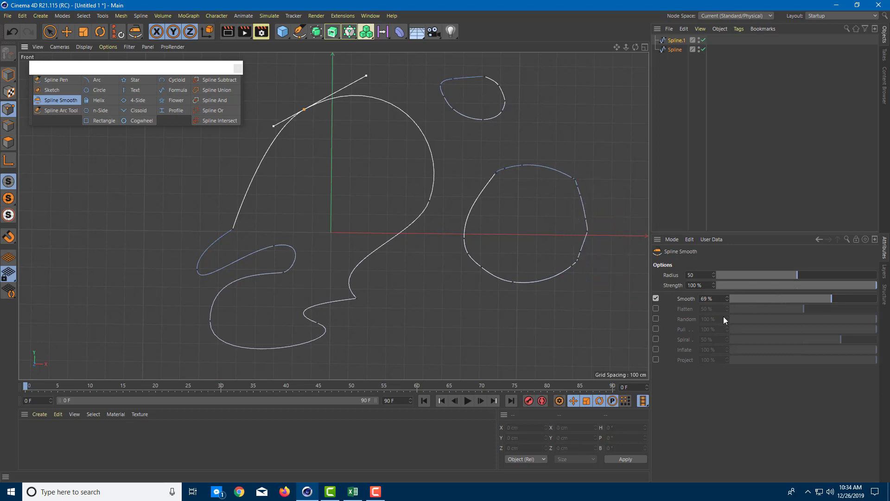
Step: Brush the large loop's right side with Flatten at 50% added, and roughen the whole loop using only Random at 100%
click(655, 308)
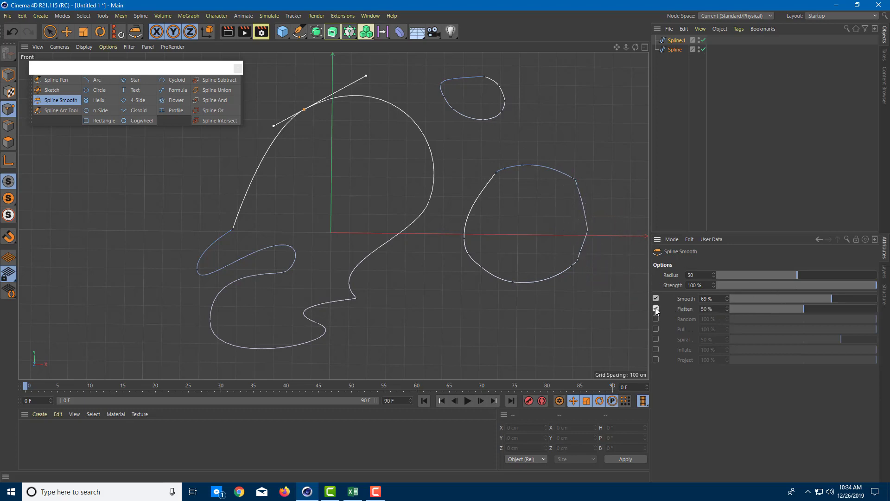
mouse_move(597, 229)
mouse_down()
mouse_move(581, 238)
mouse_move(580, 200)
mouse_move(575, 267)
mouse_up()
click(656, 319)
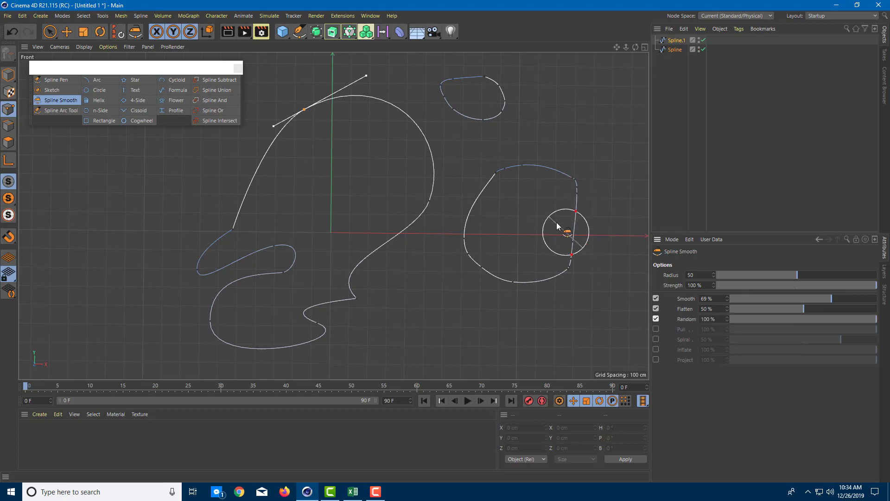
click(655, 298)
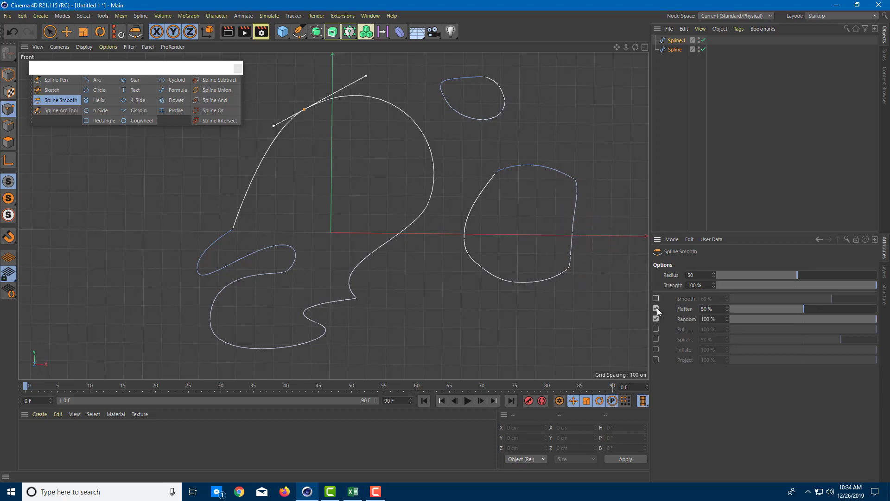
click(655, 308)
mouse_move(581, 218)
mouse_down()
mouse_move(574, 254)
mouse_move(533, 268)
mouse_move(484, 244)
mouse_move(490, 195)
mouse_move(534, 180)
mouse_move(577, 204)
mouse_move(522, 176)
mouse_move(574, 219)
mouse_up()
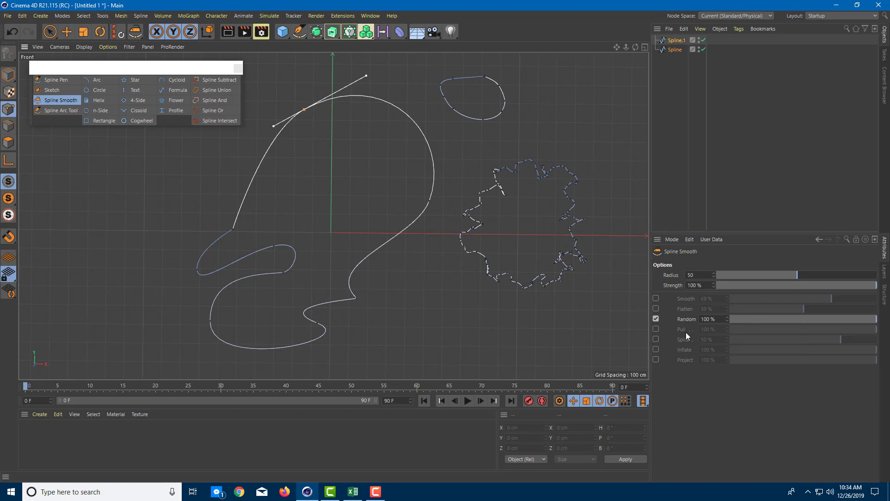
Step: Distort the roughened loop's right side and top using only Pull at 100%, and twist its outline using only Spiral at 50%
click(655, 319)
click(656, 329)
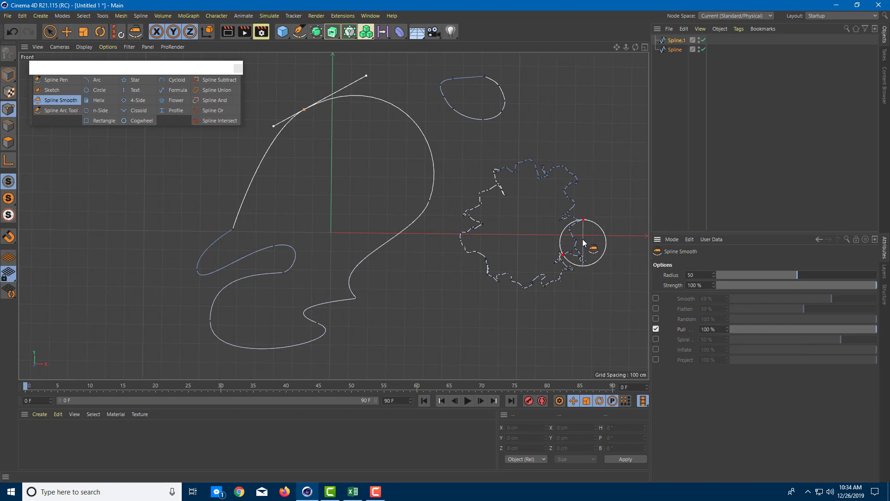
mouse_move(582, 241)
mouse_down()
mouse_move(552, 267)
mouse_move(579, 212)
mouse_move(572, 186)
mouse_move(505, 204)
mouse_move(599, 222)
mouse_up()
click(655, 329)
click(656, 339)
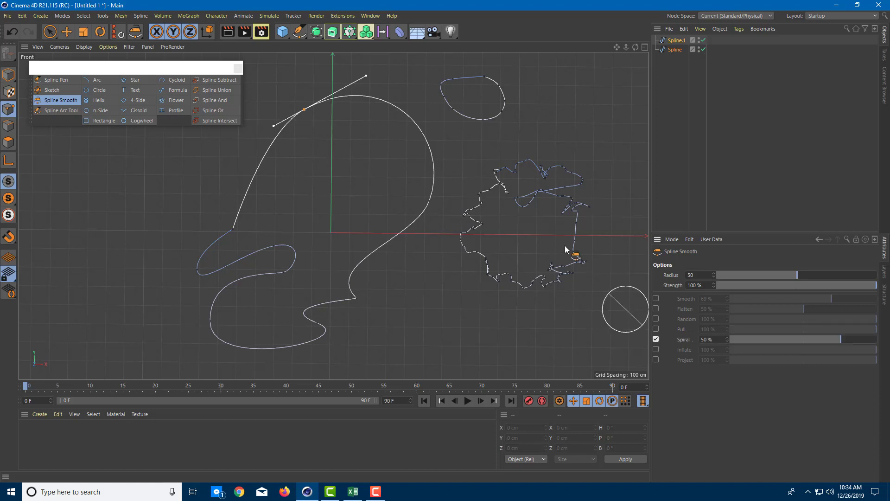
mouse_move(565, 245)
mouse_down()
mouse_move(565, 267)
mouse_move(510, 269)
mouse_move(515, 233)
mouse_move(496, 208)
mouse_move(541, 180)
mouse_move(535, 216)
mouse_up()
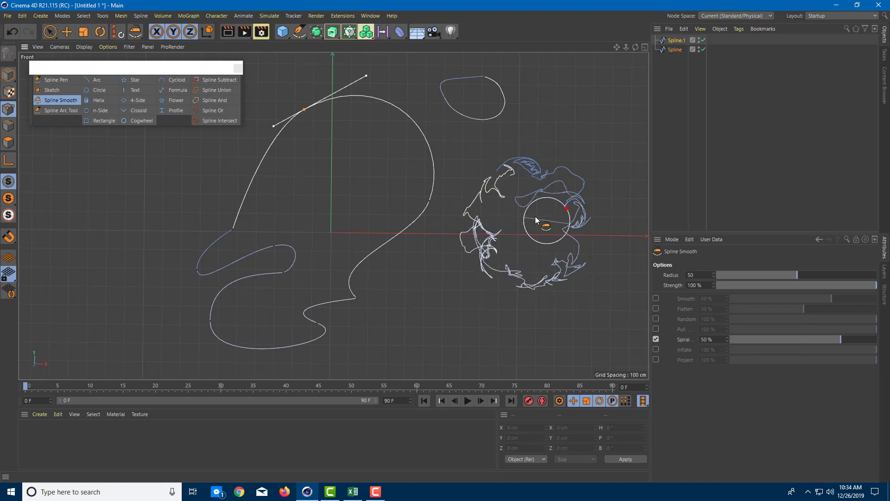
Step: Brush the distorted loop using only Inflate and then only Project at 100%, leaving all smoothing effects disabled
click(656, 339)
click(656, 349)
mouse_move(583, 261)
mouse_down()
mouse_move(543, 269)
mouse_move(500, 242)
mouse_move(490, 207)
mouse_move(482, 258)
mouse_up()
click(656, 349)
click(656, 359)
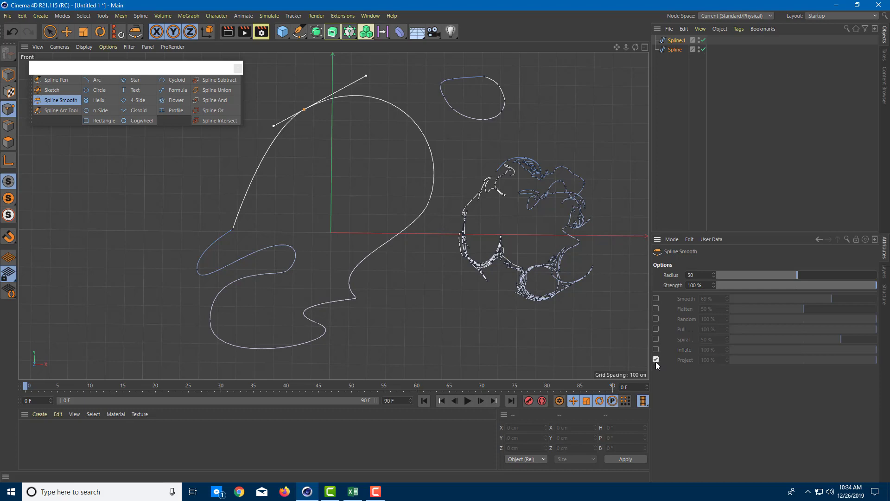
drag(552, 223, 573, 235)
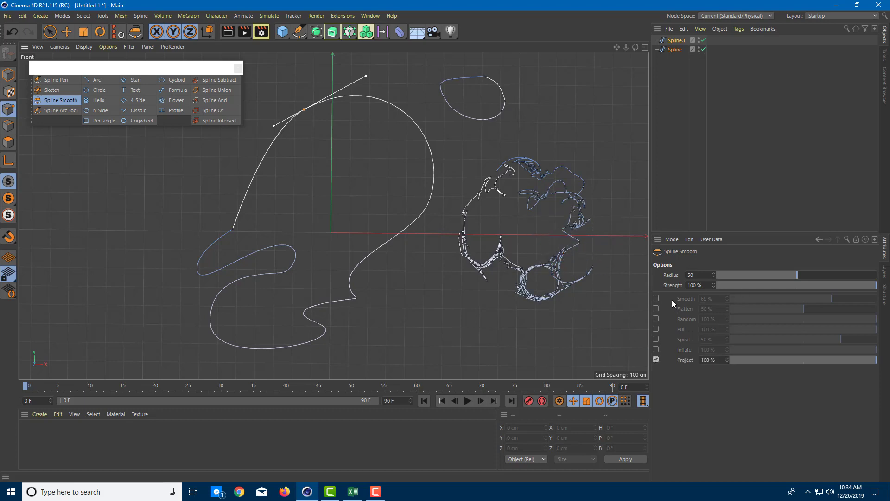
click(656, 359)
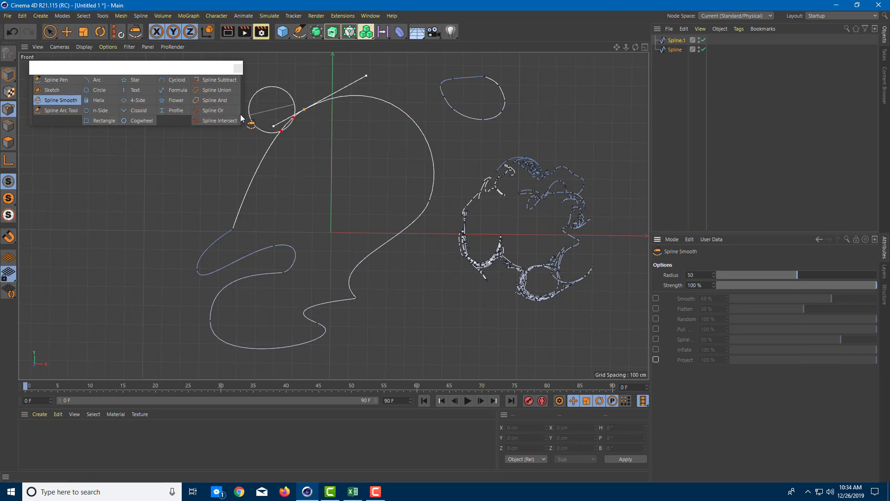
Step: Draw a short, nearly straight segment in the empty area left of the large spline with the Spline Arc Tool
click(55, 112)
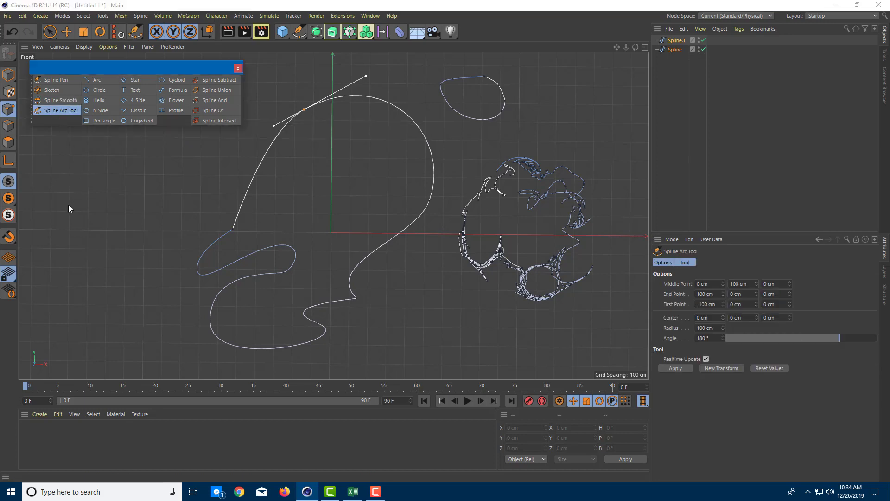
click(69, 204)
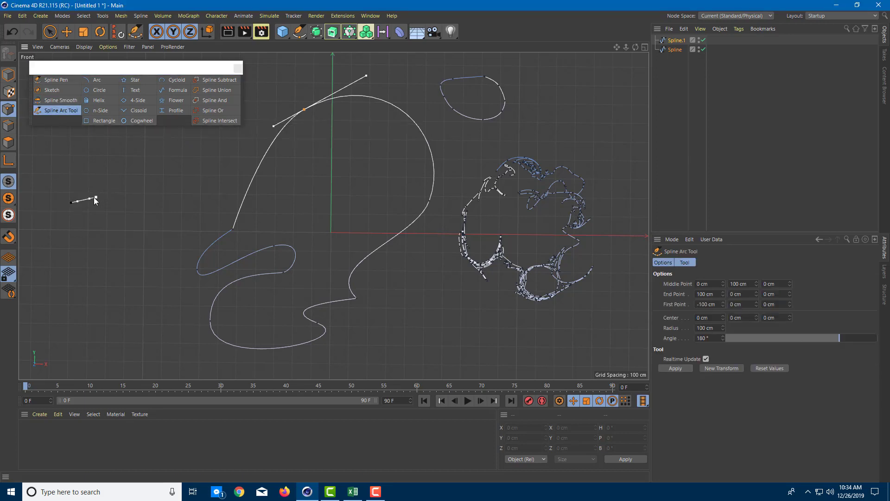
mouse_move(94, 197)
mouse_down()
mouse_move(128, 181)
mouse_move(130, 235)
mouse_move(146, 266)
mouse_move(136, 300)
mouse_move(101, 317)
mouse_move(49, 306)
mouse_move(44, 247)
mouse_move(72, 200)
mouse_move(66, 216)
mouse_move(62, 205)
mouse_move(73, 213)
mouse_up()
key(Escape)
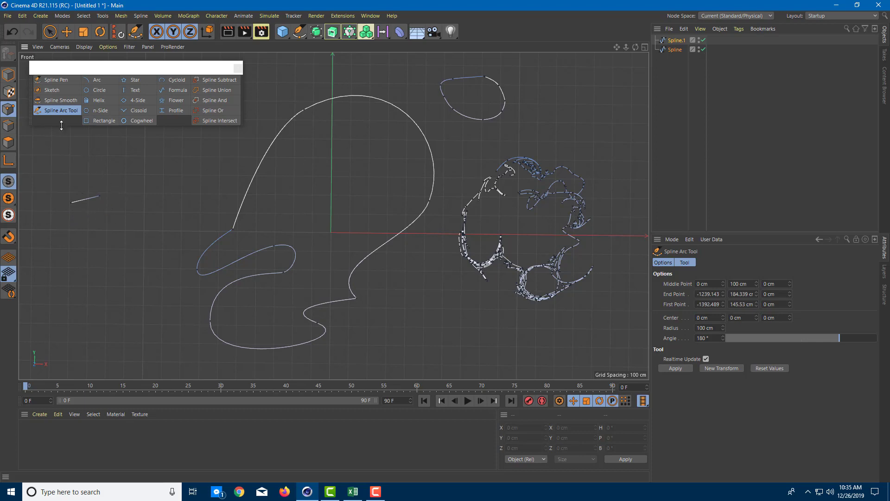
Step: Extend the short segment's right end with a large arc of about 374 cm radius and 313°
click(54, 110)
mouse_move(141, 238)
mouse_down()
mouse_move(125, 293)
mouse_move(102, 301)
mouse_move(72, 288)
mouse_move(56, 248)
mouse_up()
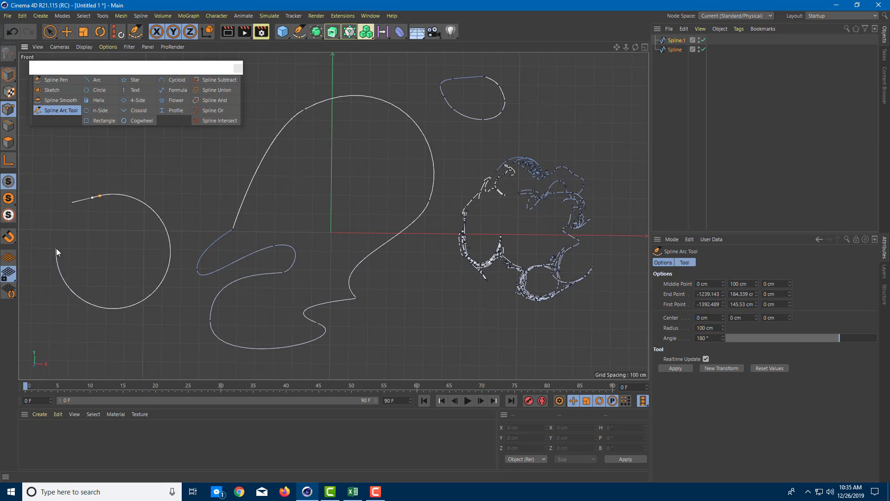
key(Escape)
drag(94, 189, 55, 229)
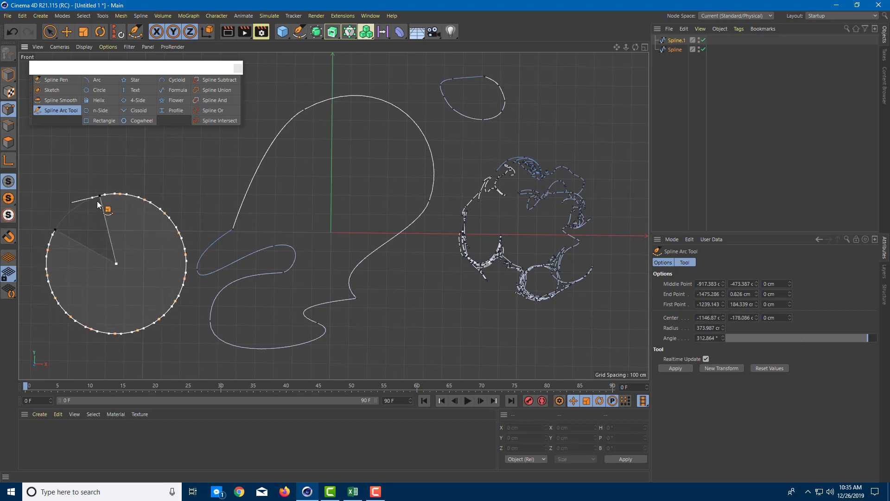
Step: Close the gap between the large arc's free end and the short segment's start with a small arc
key(ctrl+z)
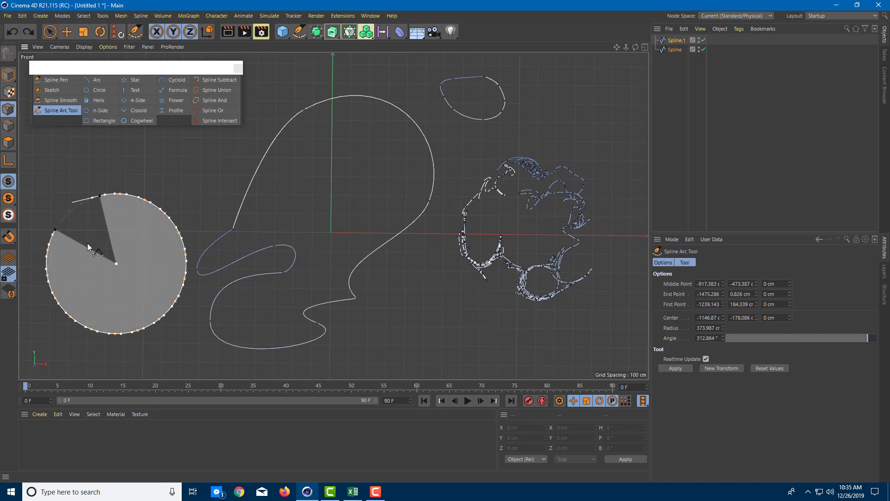
click(92, 199)
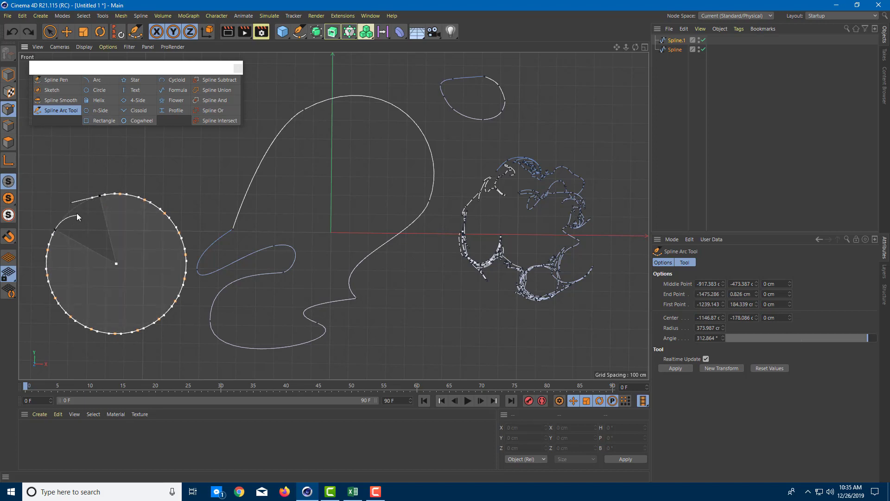
click(72, 203)
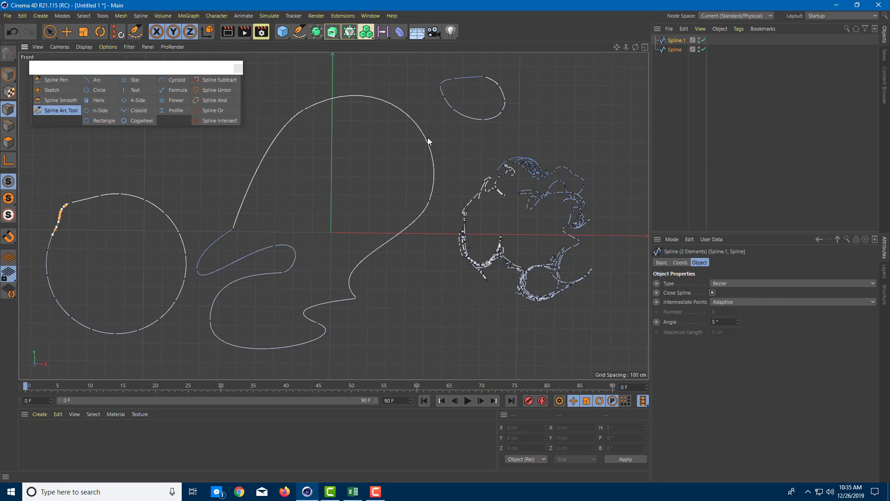
Step: Extend the small upper loop with a chain of connected arcs winding across the large spline, ending in an arc of about 179 cm radius and 249°
click(56, 110)
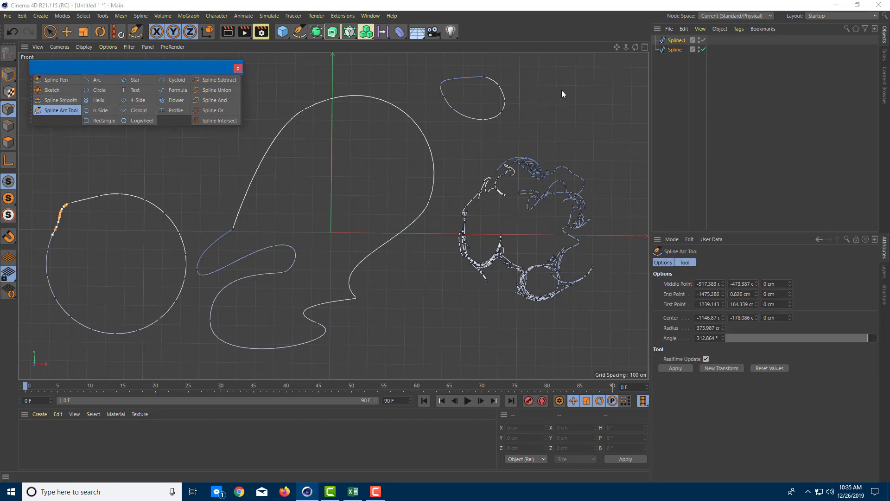
mouse_move(562, 90)
mouse_down()
mouse_move(580, 122)
mouse_move(556, 140)
mouse_move(525, 126)
mouse_move(533, 116)
mouse_up()
key(Escape)
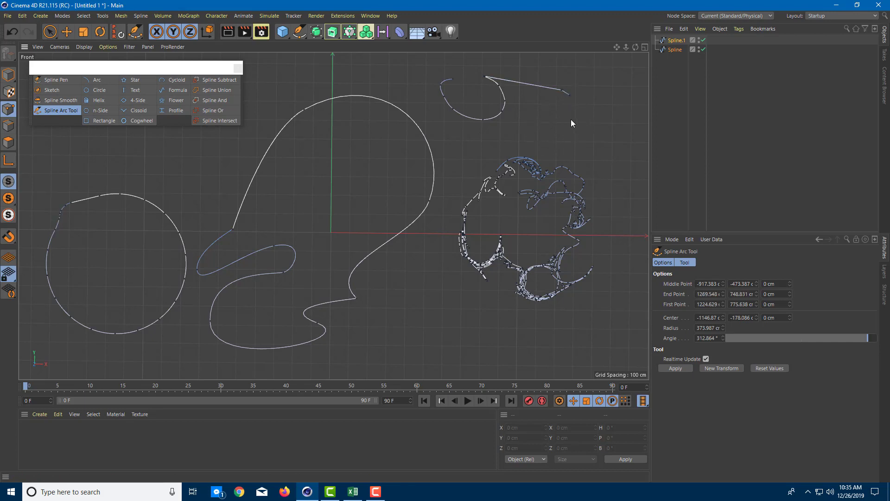
mouse_move(563, 108)
mouse_down()
mouse_move(581, 134)
mouse_move(529, 140)
mouse_move(527, 108)
mouse_move(517, 126)
mouse_move(498, 116)
mouse_move(467, 68)
mouse_move(424, 71)
mouse_move(421, 99)
mouse_move(435, 151)
mouse_move(460, 172)
mouse_move(439, 194)
mouse_move(396, 319)
mouse_move(340, 232)
mouse_move(333, 135)
mouse_move(366, 81)
mouse_move(318, 63)
mouse_move(296, 127)
mouse_move(283, 234)
mouse_up()
key(Escape)
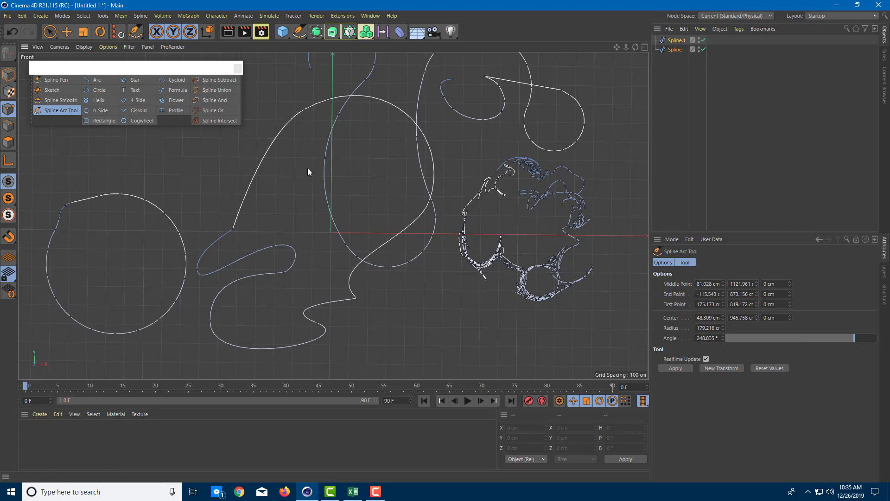
Step: Add a circle primitive, and use the Spline Arc Tool to draw a line continuing into a large arc of about 573 cm radius at the far left
scroll(307, 168, down, 2)
click(100, 90)
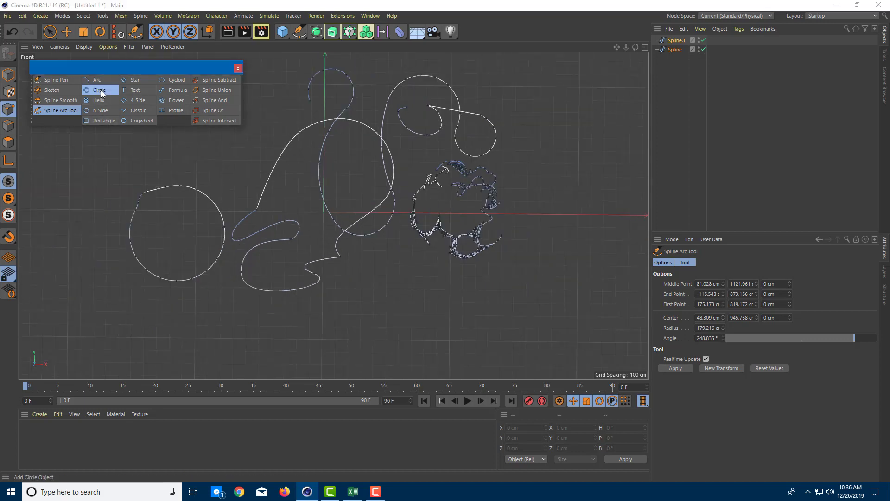
click(63, 172)
click(87, 225)
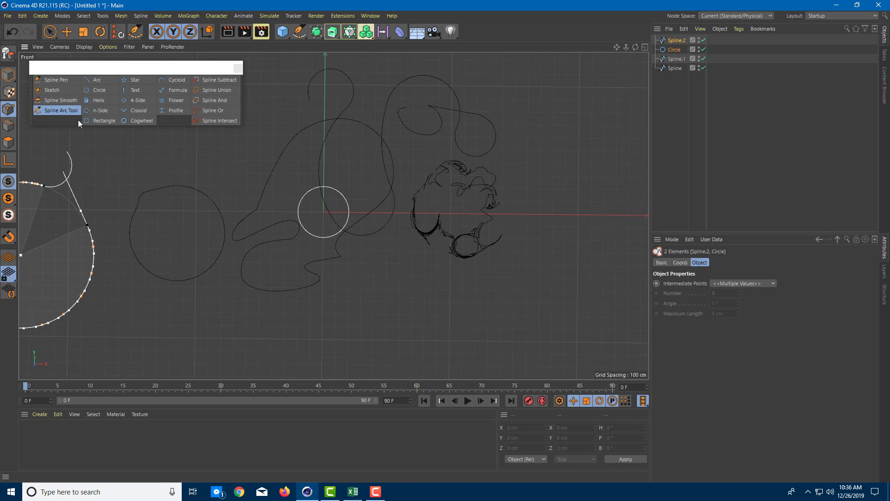
click(63, 109)
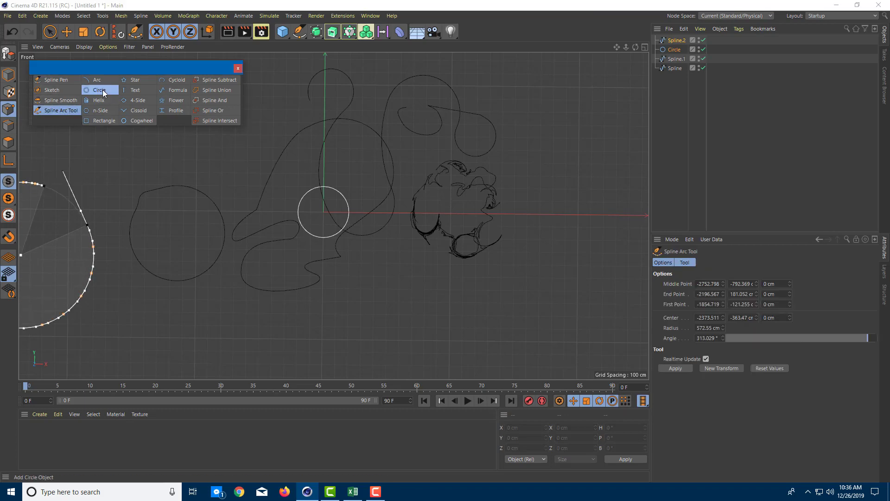
Step: Add default Circle, Arc, Helix, n-Side, Rectangle, Star and Text spline primitives at the origin
click(99, 90)
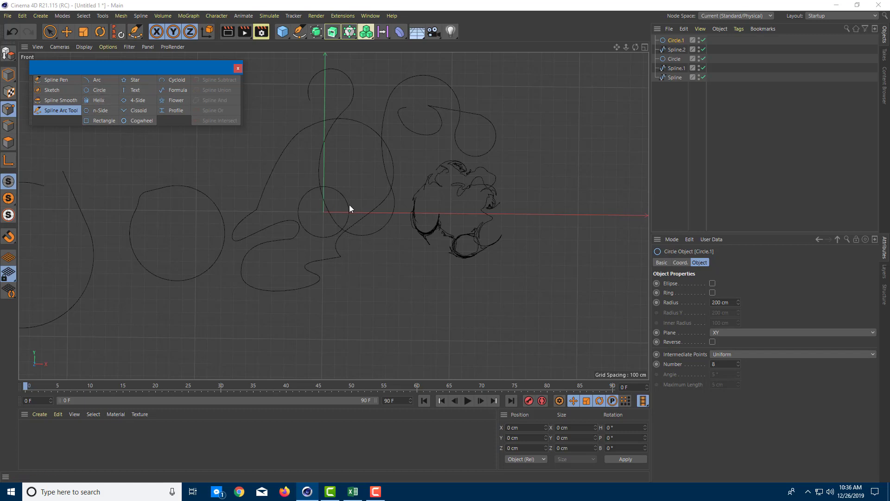
click(99, 80)
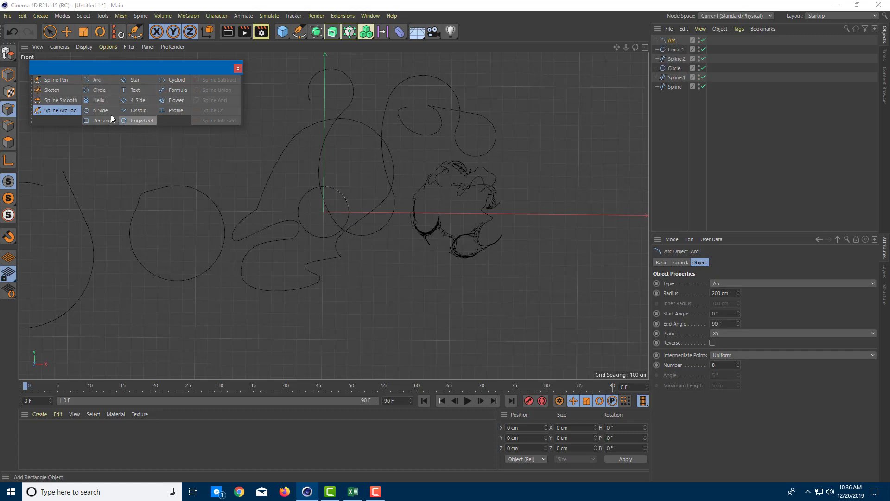
click(103, 101)
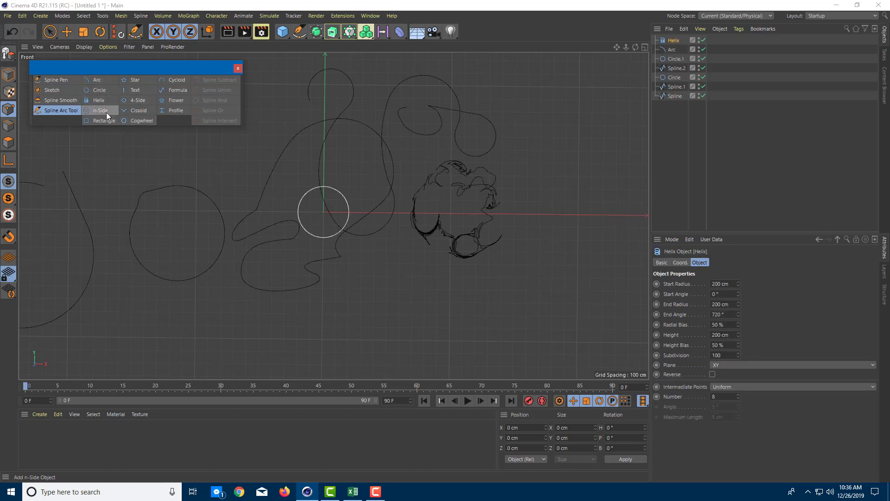
click(106, 112)
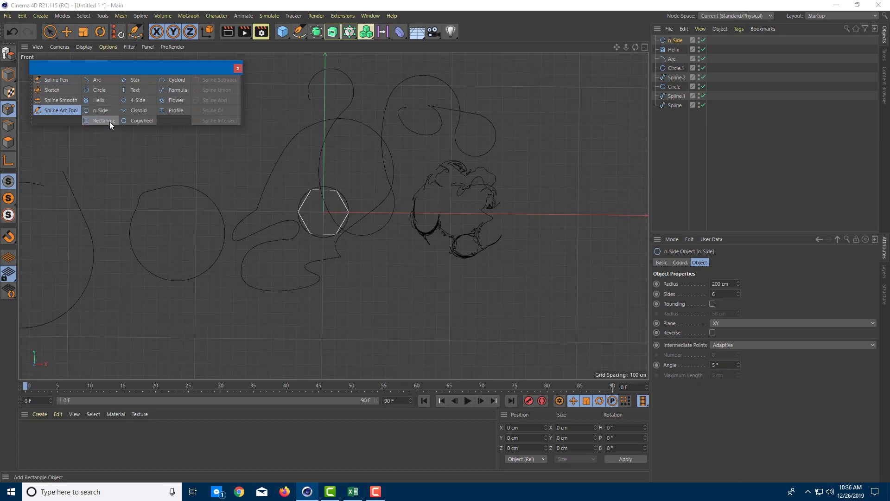
click(109, 121)
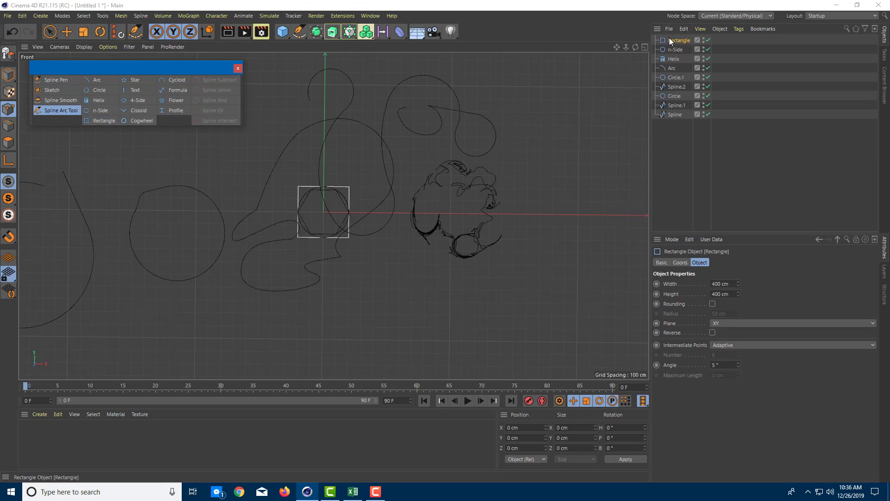
click(136, 80)
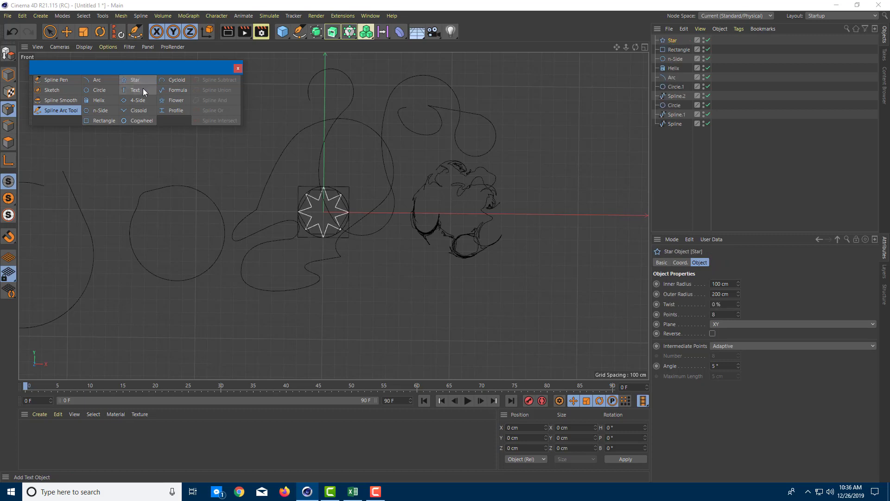
click(140, 93)
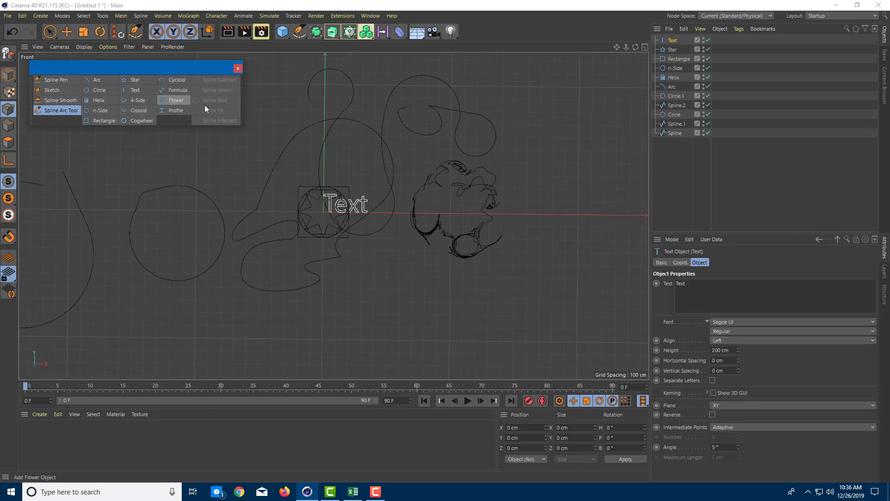
Step: Add default 4-Side, Cissoid, Cycloid, Flower and Profile spline primitives plus a second Rectangle at the origin
click(138, 100)
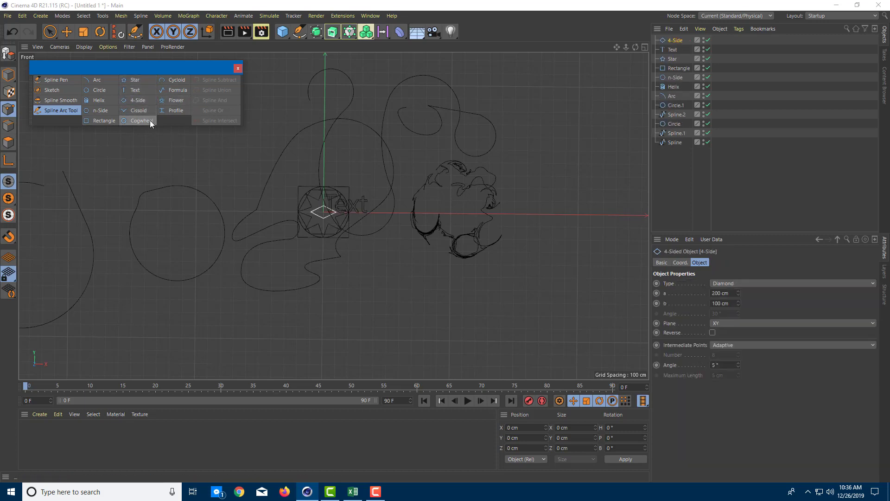
click(148, 111)
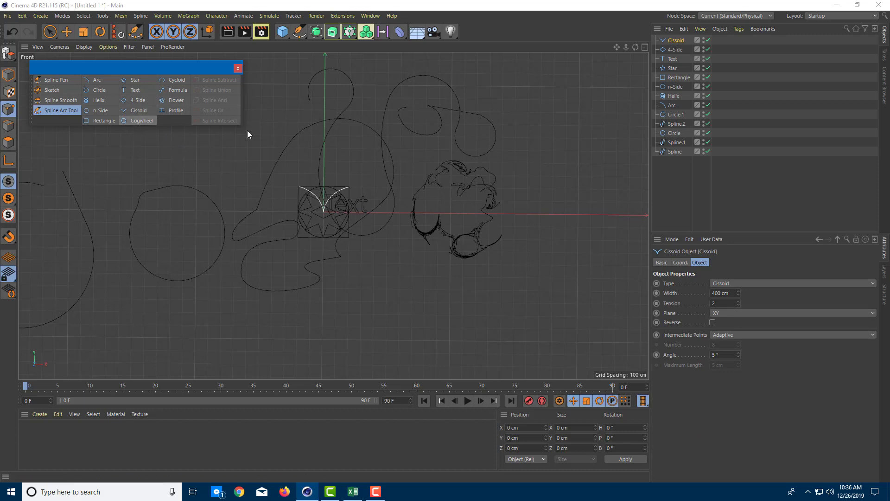
click(175, 80)
click(177, 100)
click(178, 111)
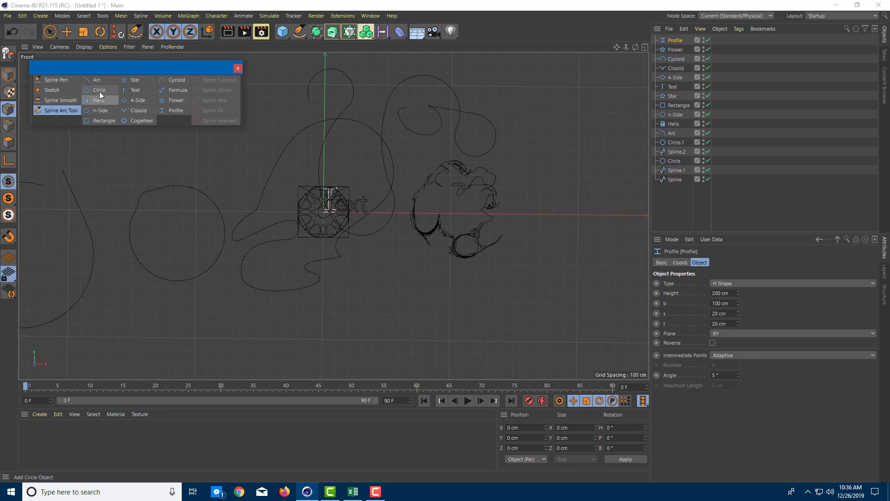
click(106, 121)
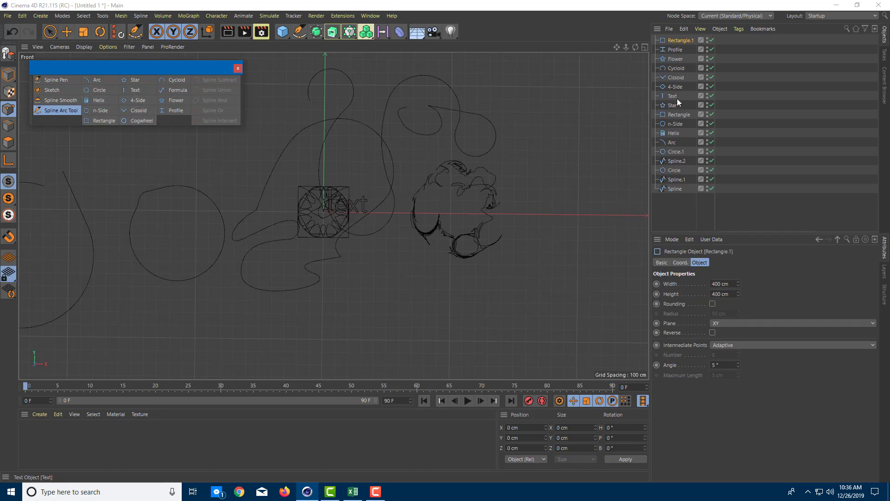
Step: Move the first Rectangle spline away from the origin along X and down, into the empty area below the freehand sketch
click(684, 114)
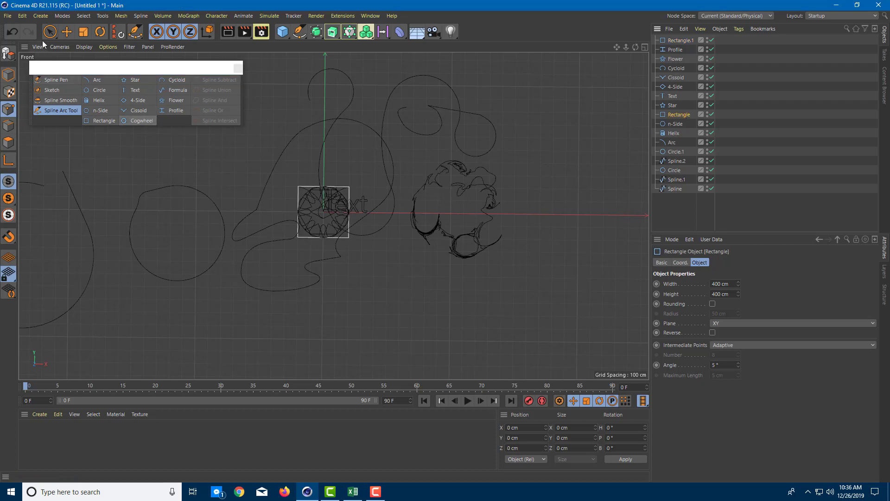
click(66, 31)
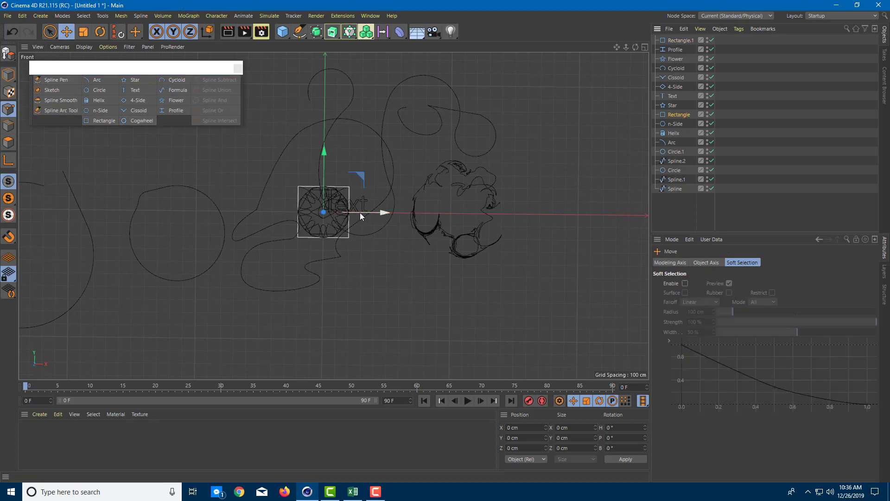
drag(359, 212, 452, 211)
drag(415, 158, 417, 251)
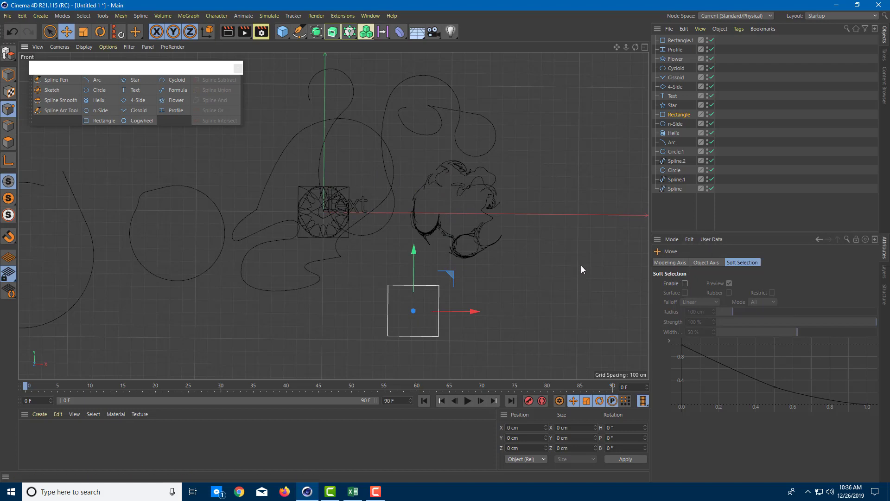
Step: Round the moved rectangle's corners with a 117 cm radius and set its size to 403 cm wide by 416 cm high
click(679, 115)
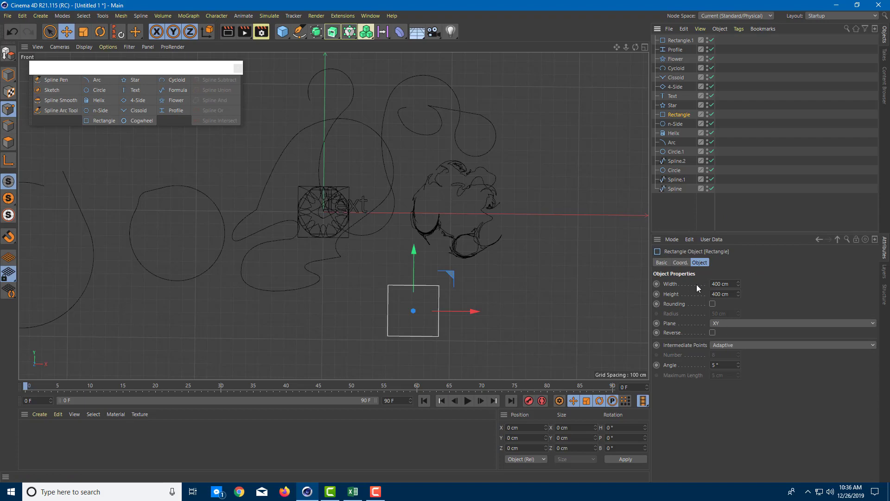
click(712, 304)
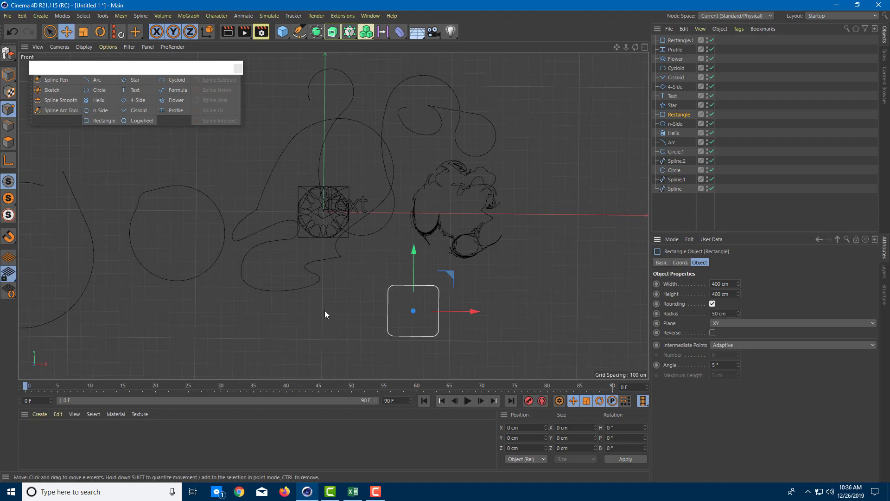
scroll(452, 319, up, 5)
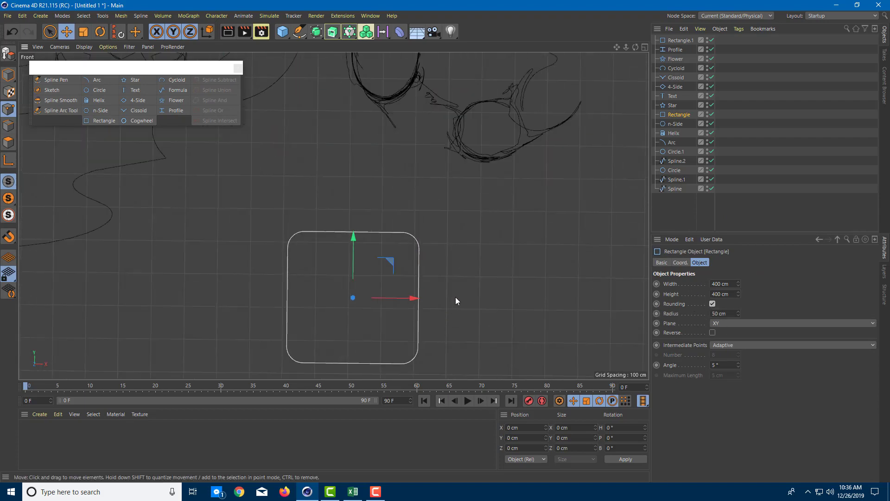
middle_drag(455, 302, 426, 233)
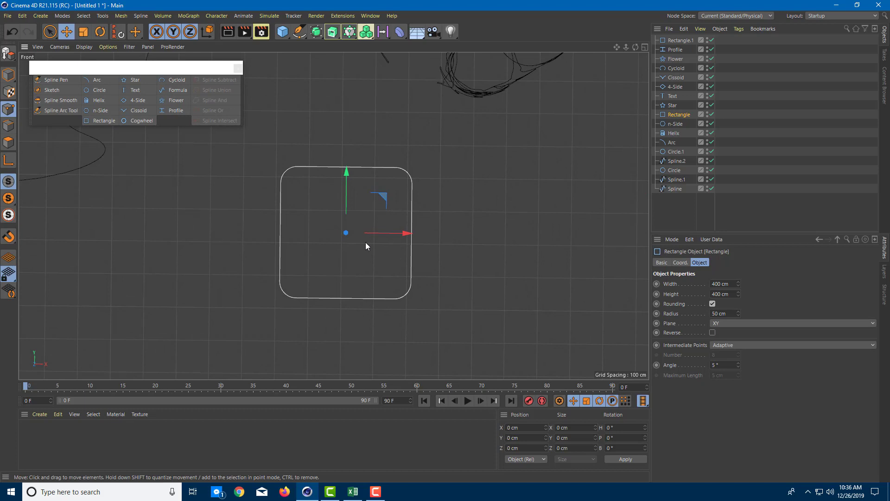
drag(737, 314, 738, 290)
click(738, 282)
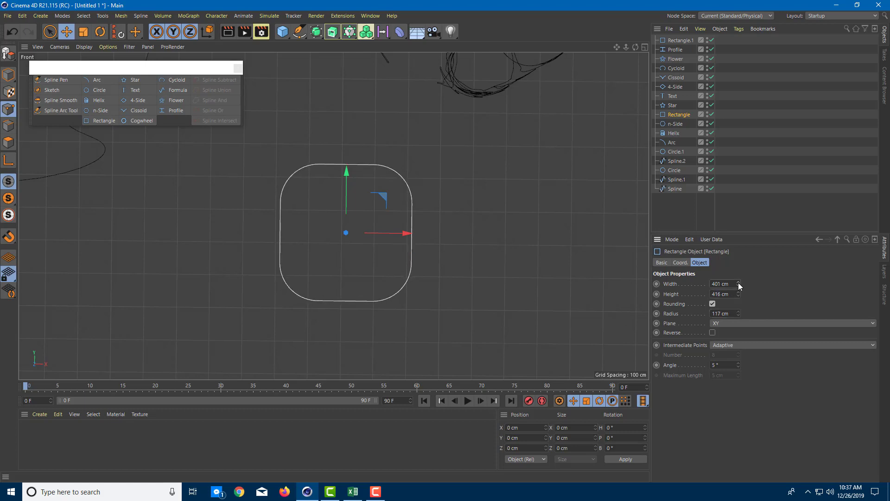
click(738, 283)
click(739, 283)
Step: Try an 18° intermediate-point angle on the rounded rectangle and return the angle to 5°
drag(739, 362, 739, 359)
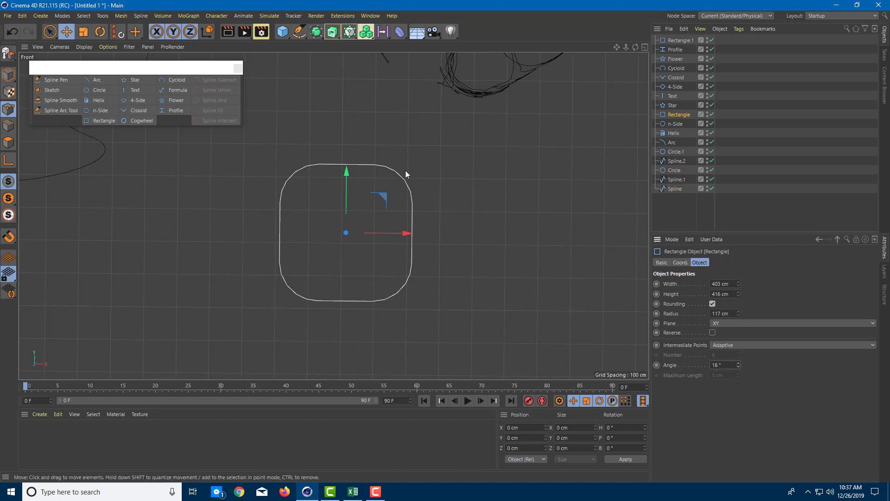
click(717, 365)
text(5)
key(Return)
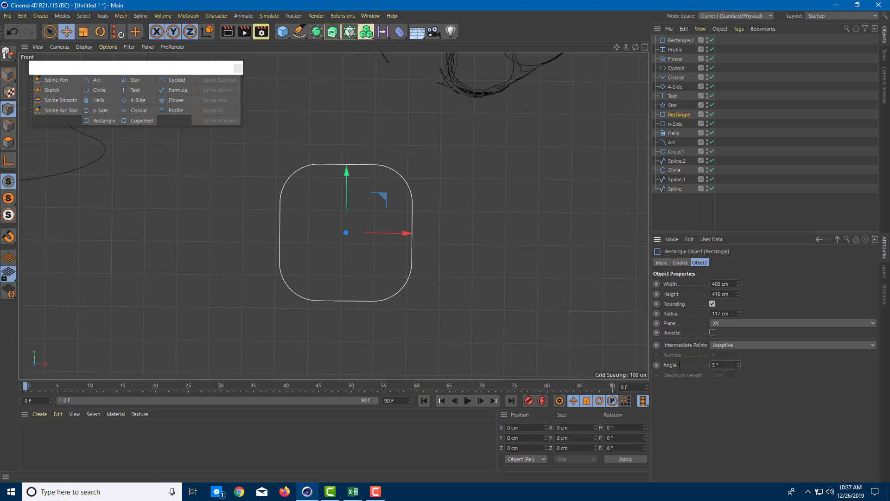
click(713, 333)
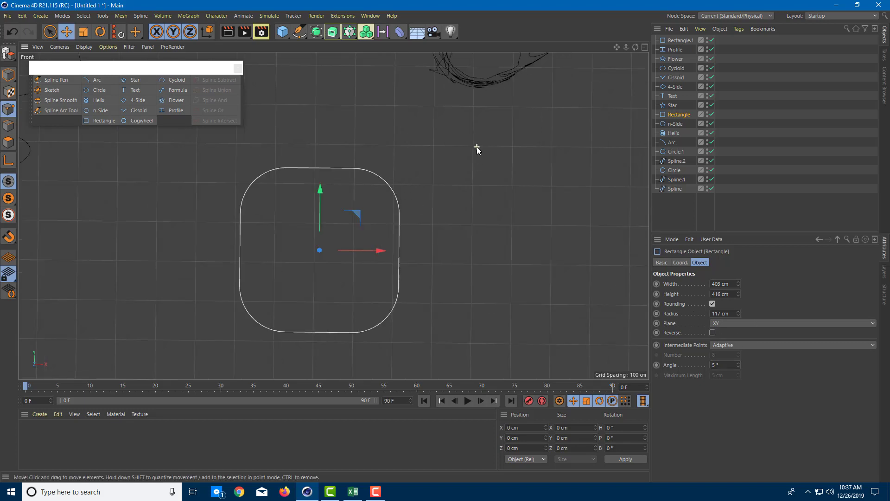
Step: Examine the object properties of the 4-Side, Spline.2 and Cycloid splines, including the Close Spline option
middle_drag(524, 137, 537, 303)
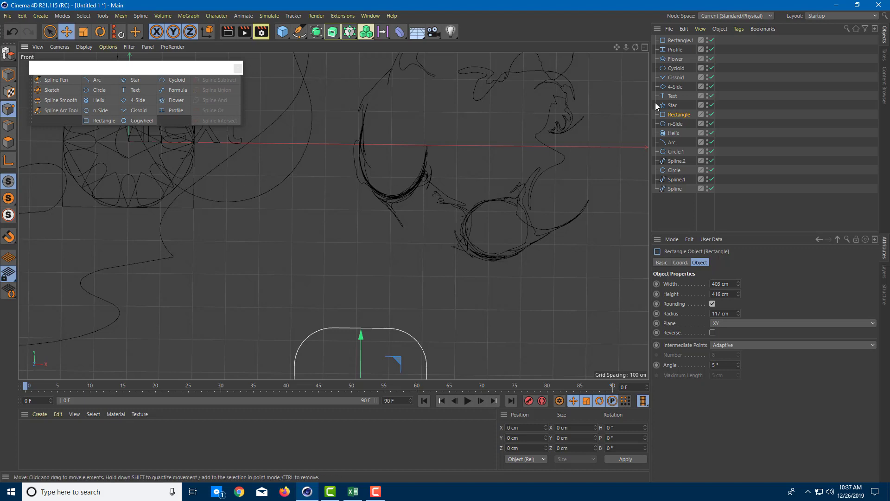
click(676, 77)
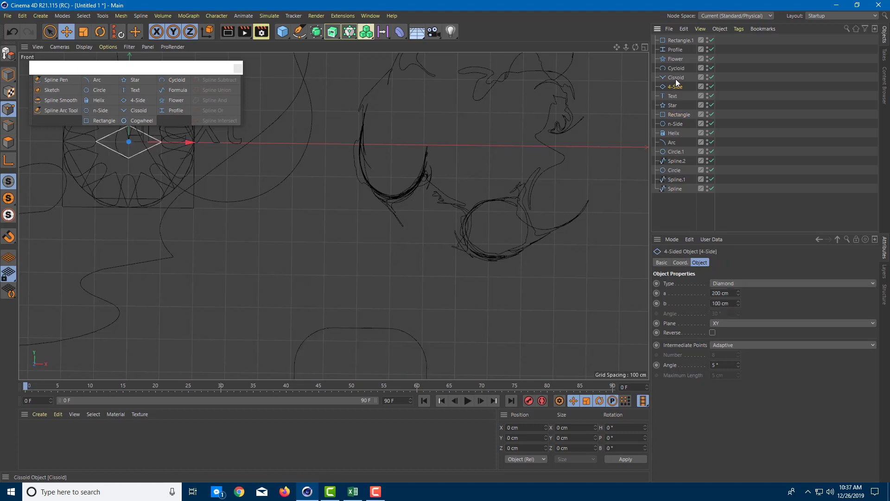
click(677, 160)
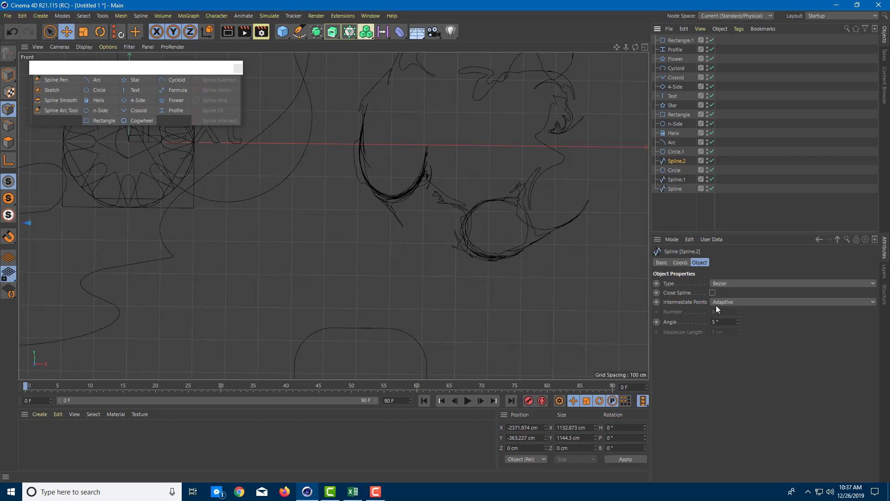
click(712, 293)
click(678, 68)
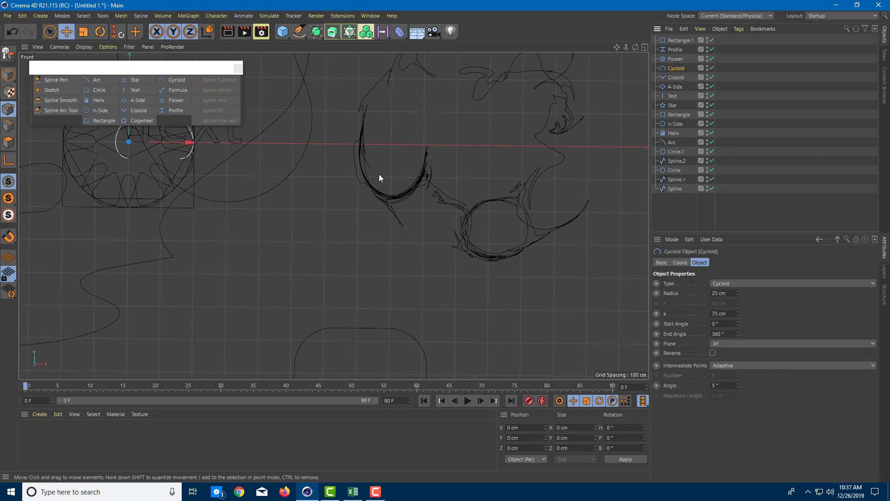
alt+middle_drag(280, 164, 500, 260)
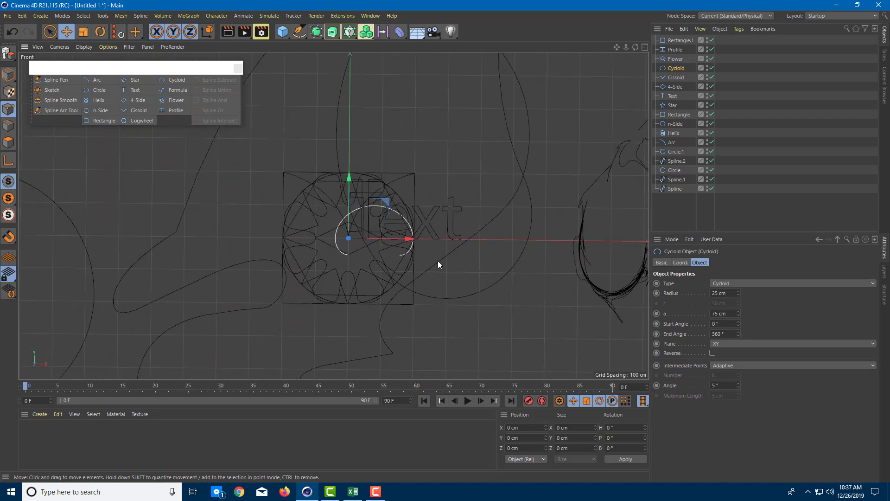
scroll(438, 260, down, 5)
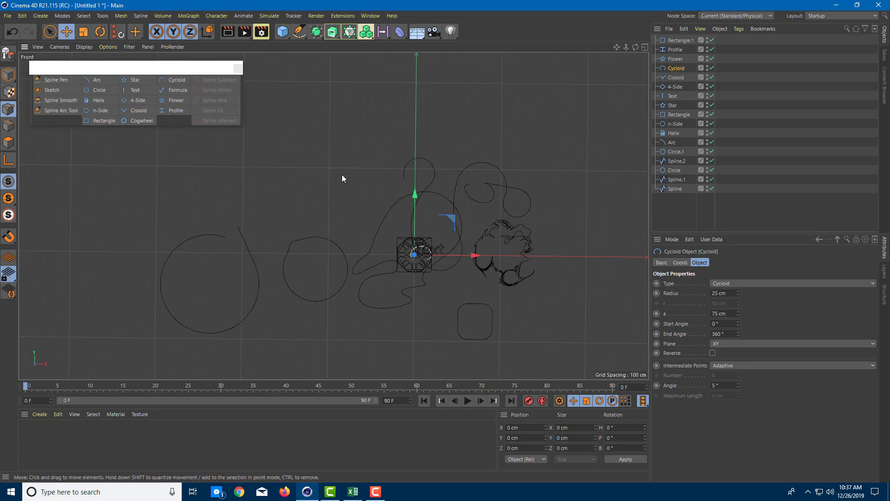
Step: Extrude the Cissoid spline by nesting it in a new default Extrude generator, and inspect it in the Perspective view
click(331, 32)
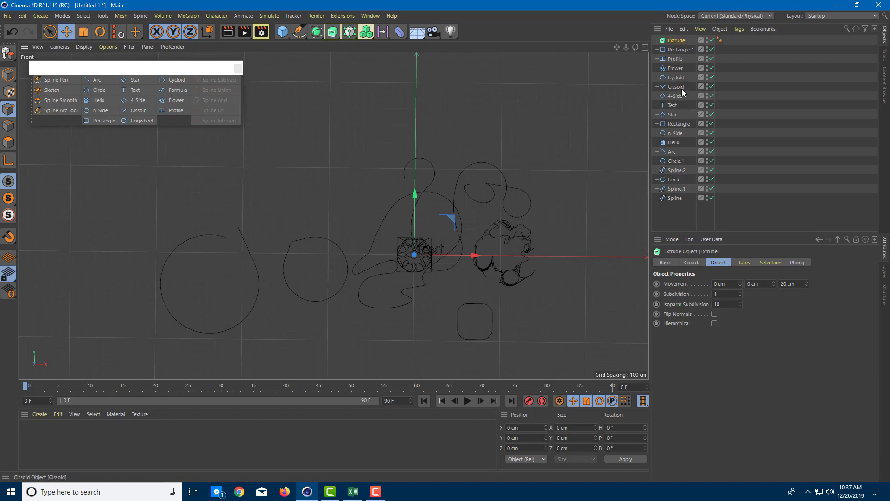
drag(681, 87, 678, 40)
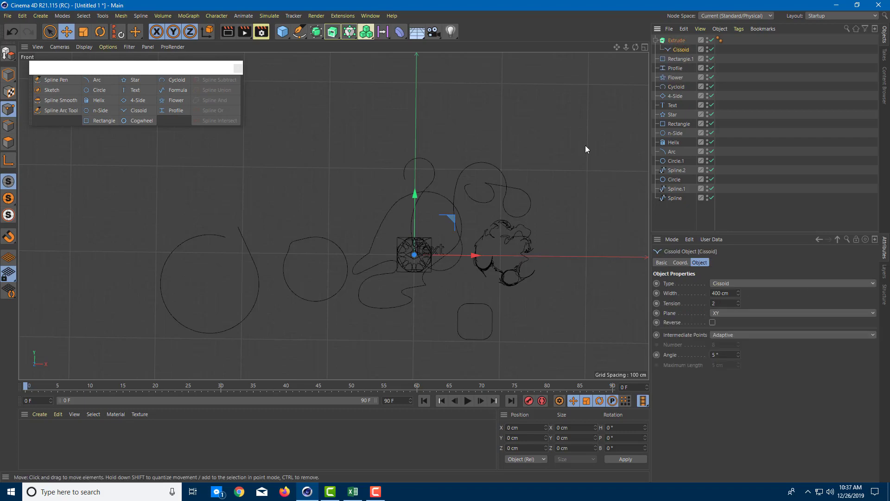
middle_click(466, 144)
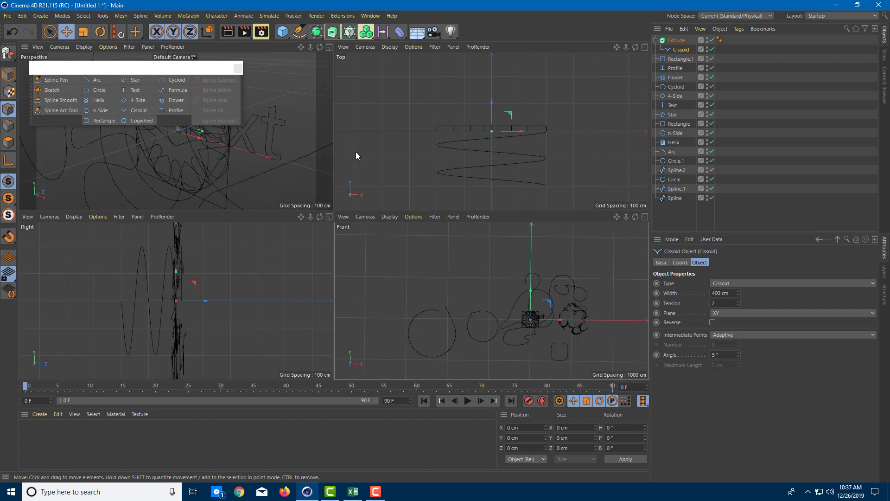
middle_click(240, 149)
alt+drag(407, 198, 424, 215)
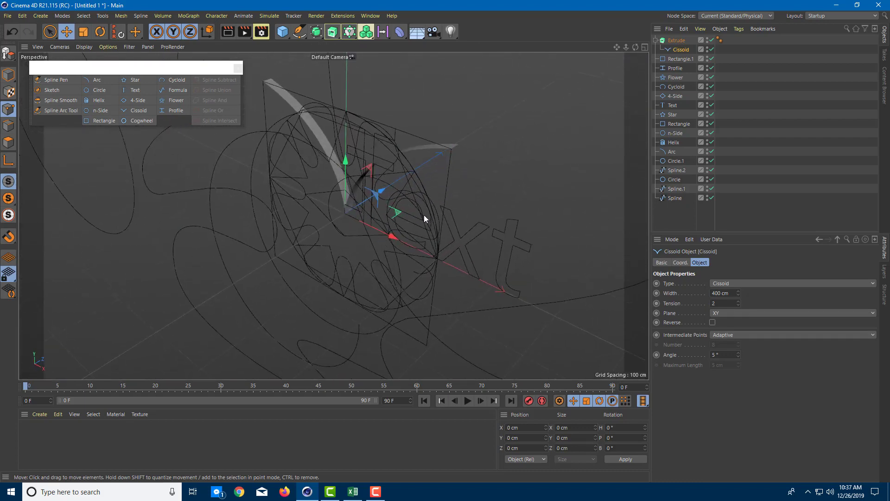
Step: Extrude the second rectangle, Rectangle.1, with a new default Extrude generator and move the rectangle along X away from the origin
click(332, 32)
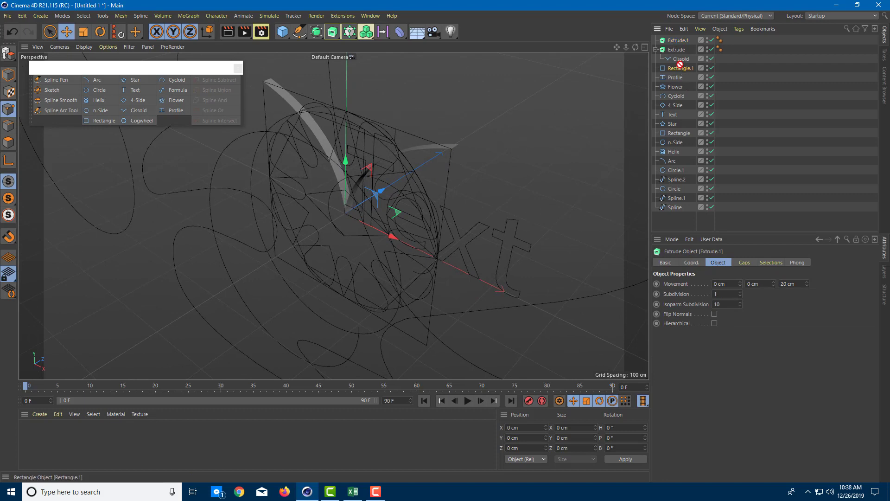
drag(680, 68, 681, 41)
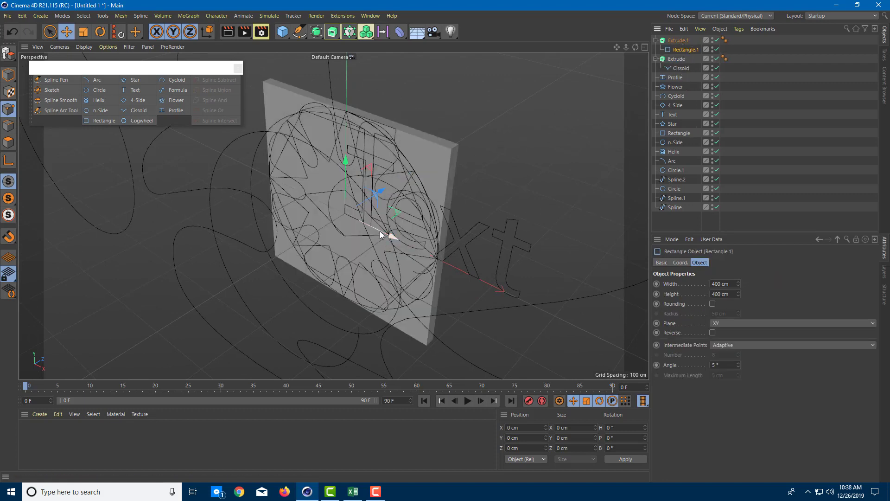
drag(388, 235, 341, 179)
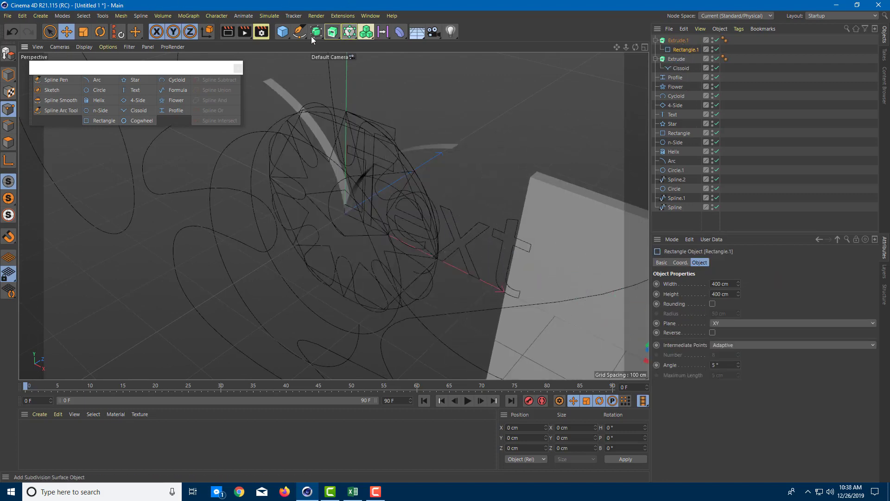
Step: Extrude the Flower spline with a new default Extrude generator and move the flower far along X, clear of the other shapes
click(334, 35)
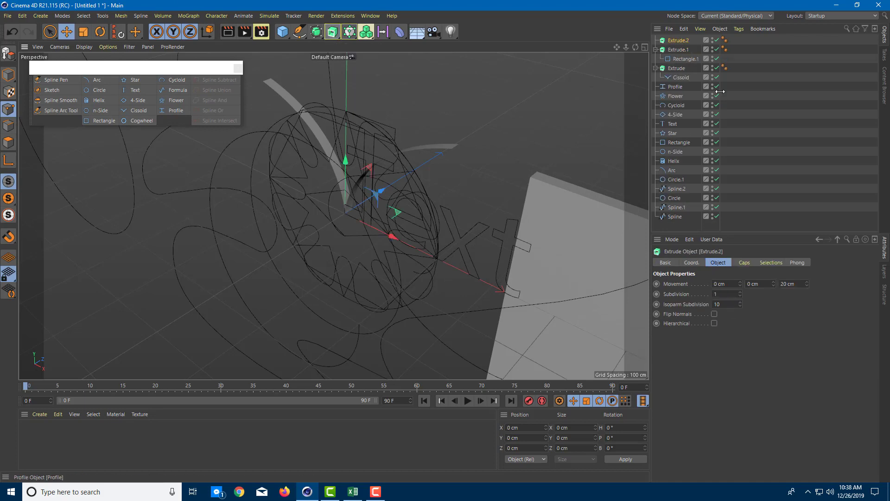
drag(681, 97, 679, 42)
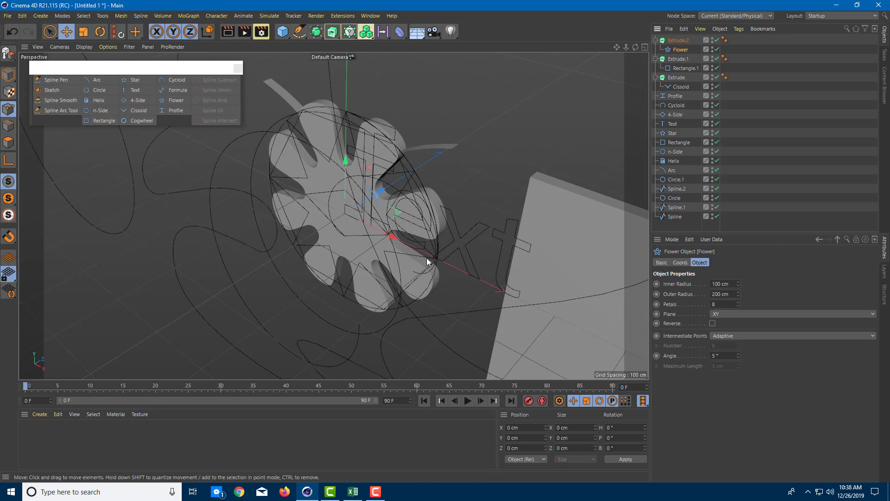
drag(392, 238, 882, 441)
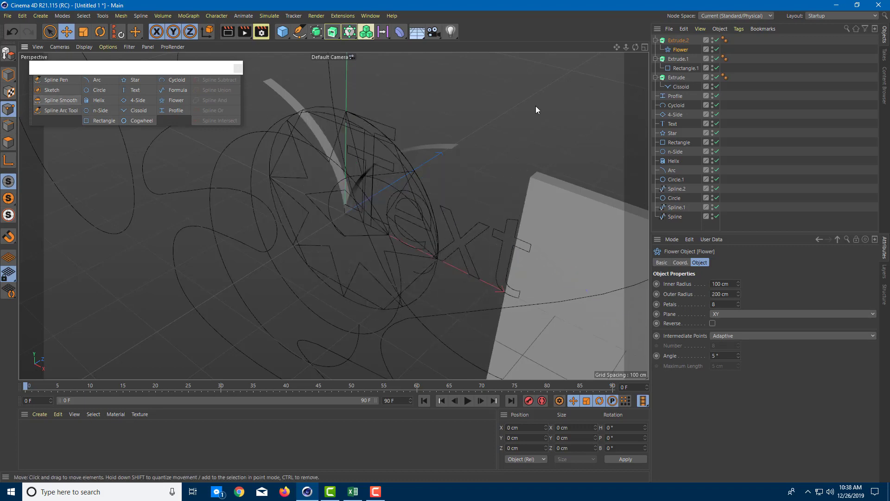
Step: Extrude the Spline.1 freehand spline with a new default Extrude generator and inspect the whole extruded sketch
click(333, 31)
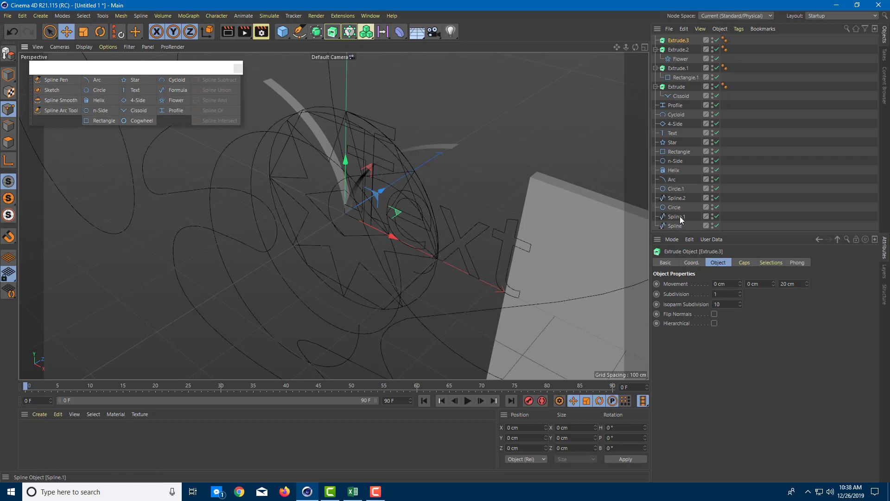
drag(680, 220, 679, 41)
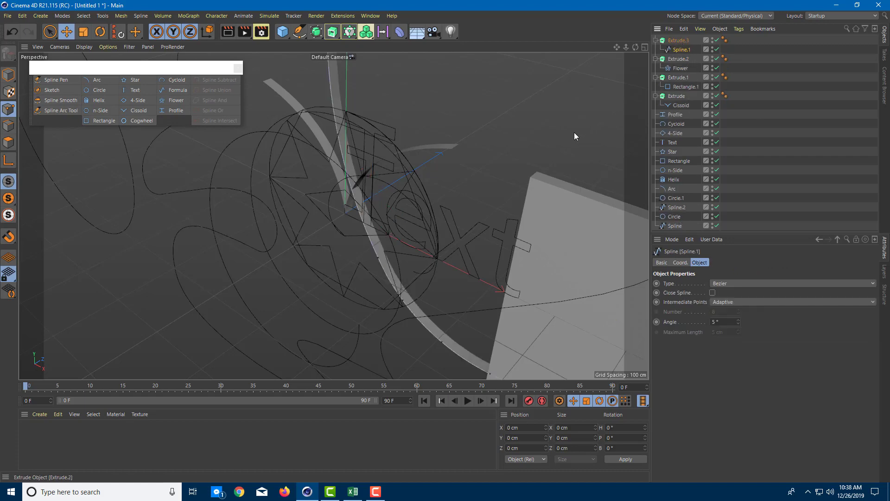
scroll(479, 147, down, 6)
alt+drag(479, 146, 405, 135)
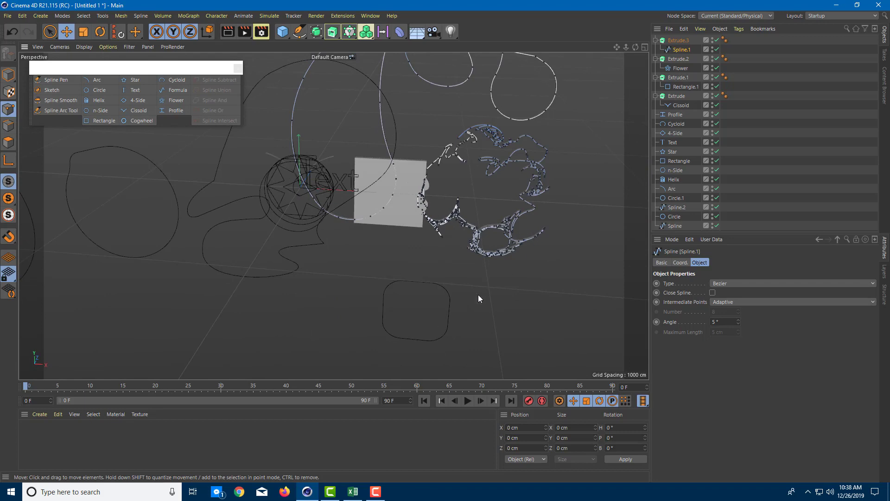